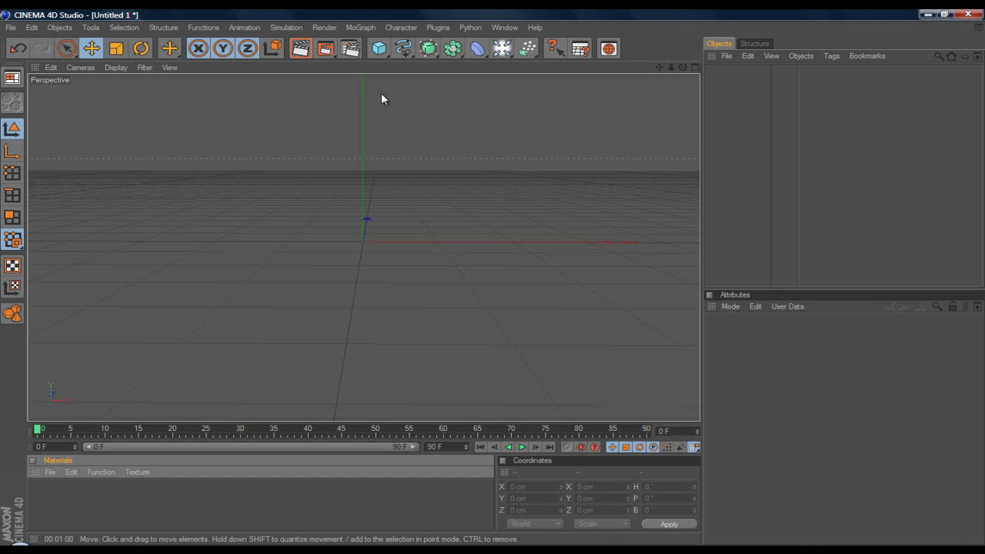
In the render settings, review output resolution and keep anti-aliasing at Best
left_click(350, 49)
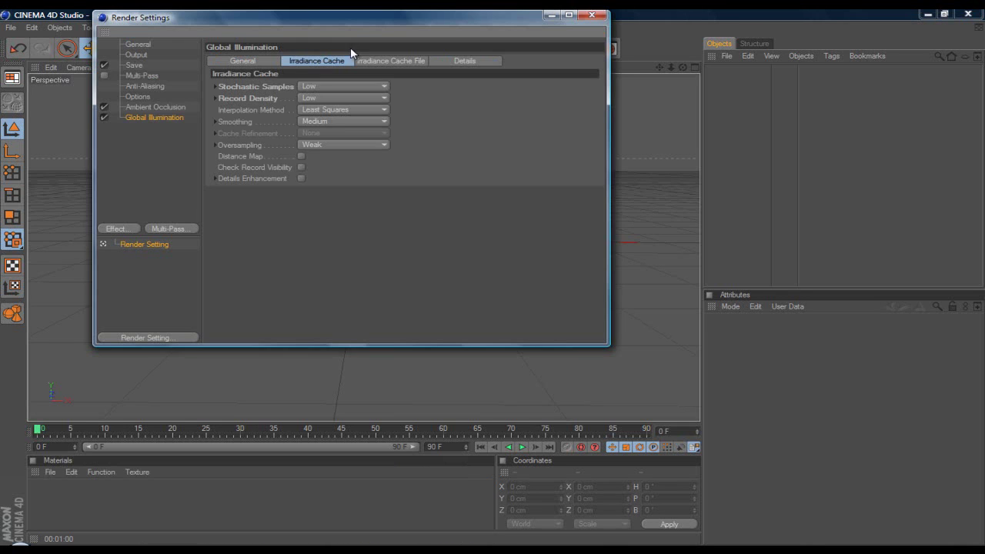
left_click(140, 45)
left_click(139, 55)
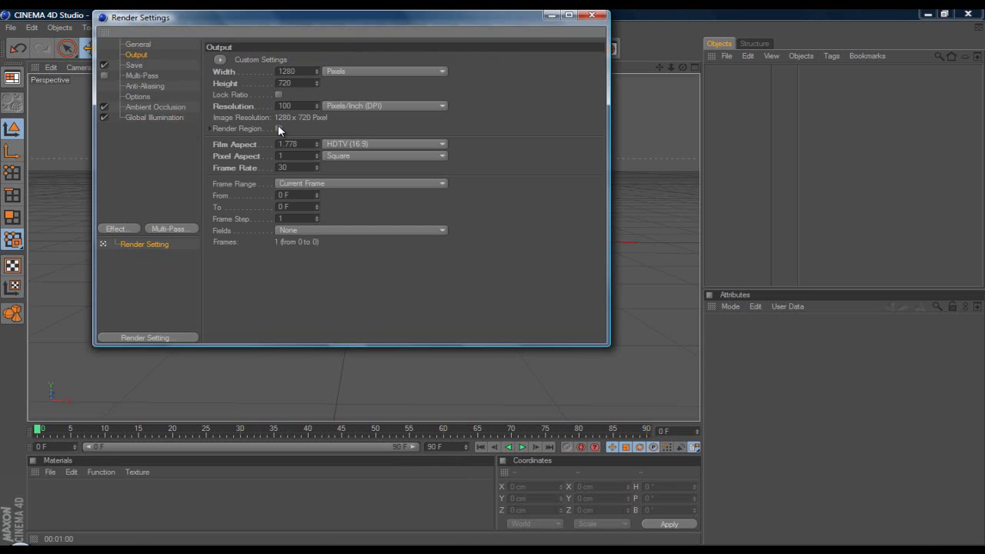
left_click(152, 87)
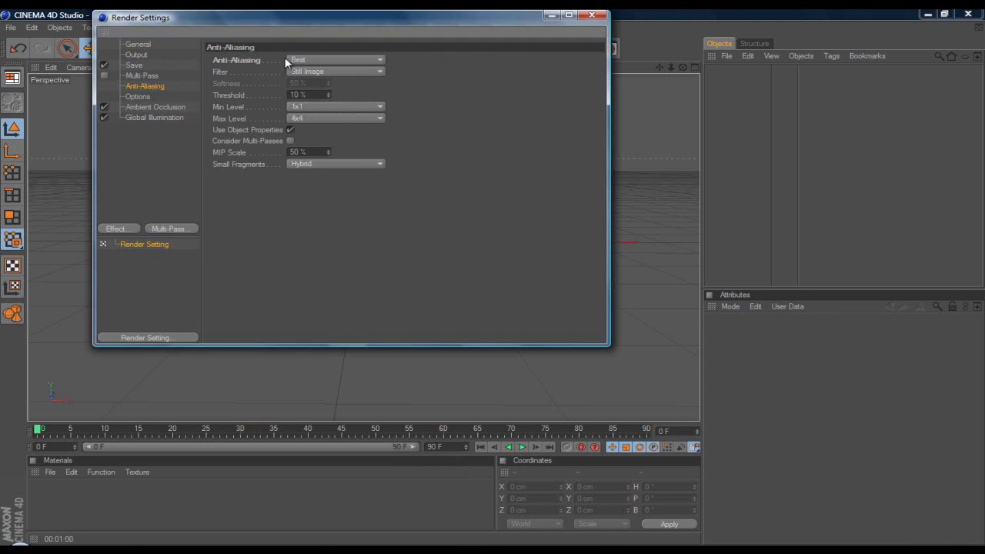
left_click(306, 62)
left_click(312, 95)
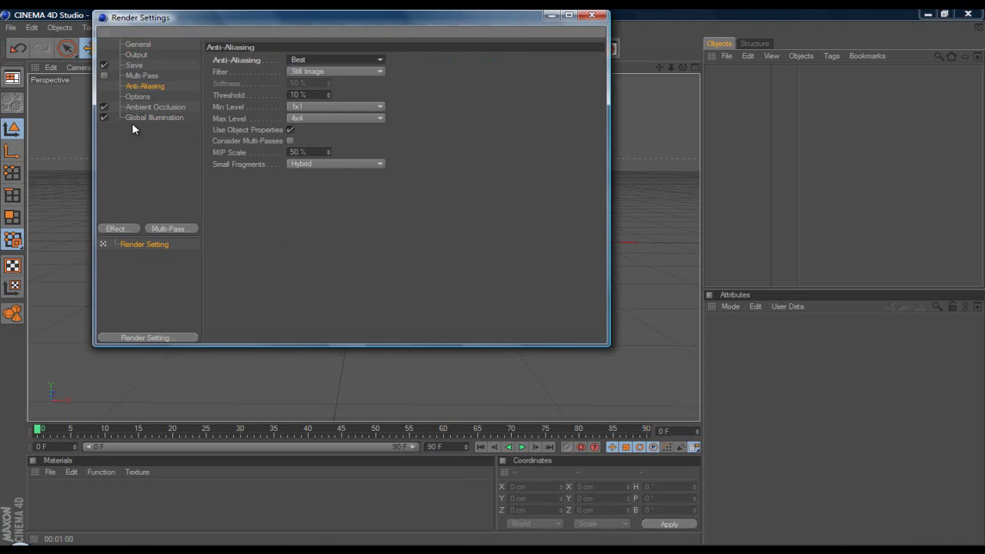
left_click(142, 105)
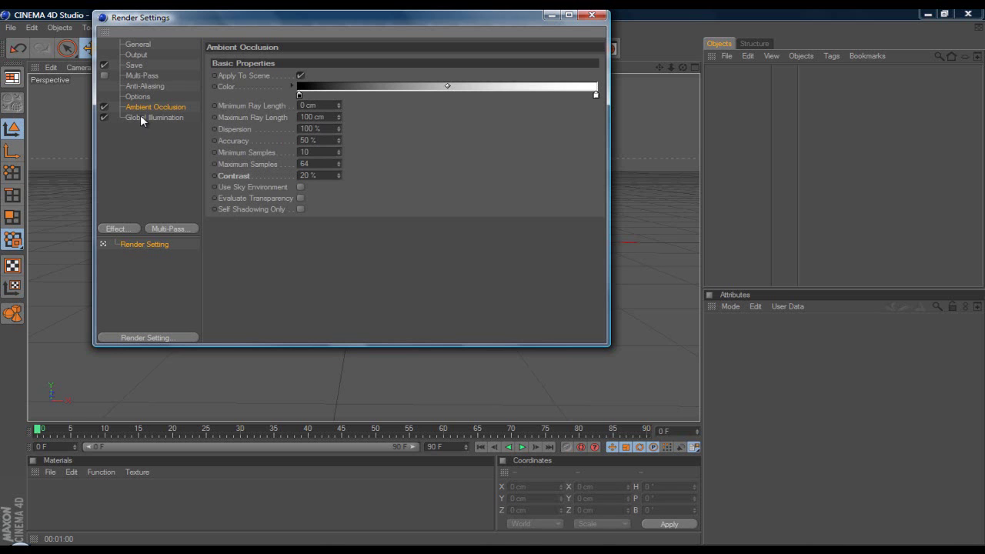
Keep Global Illumination at IR + QMC (Still Image) with Low stochastic samples and record density
left_click(160, 117)
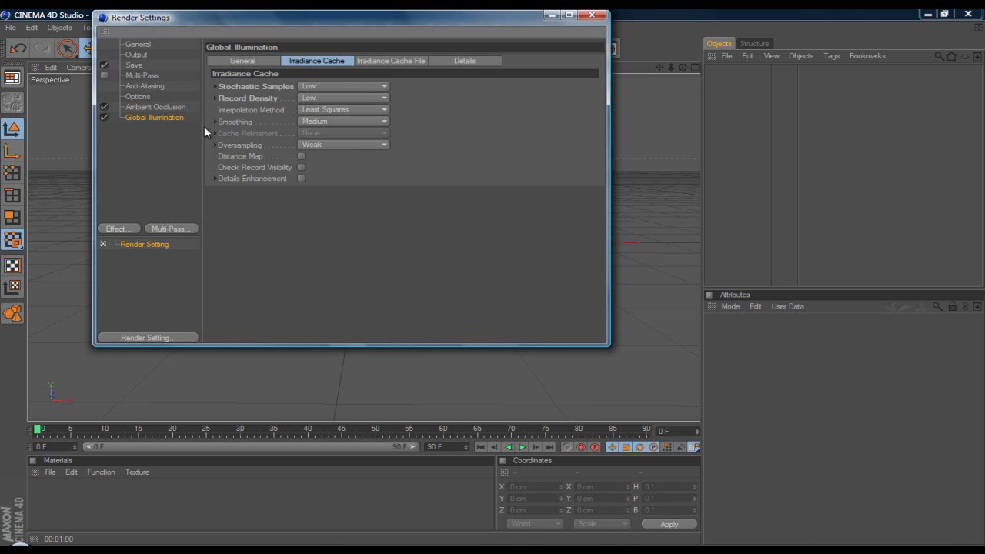
left_click(271, 61)
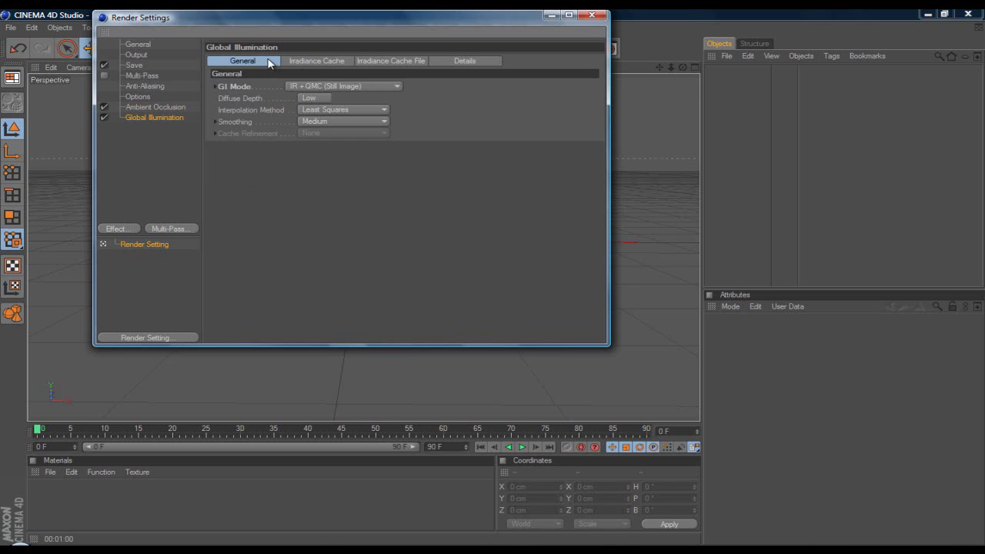
left_click(337, 85)
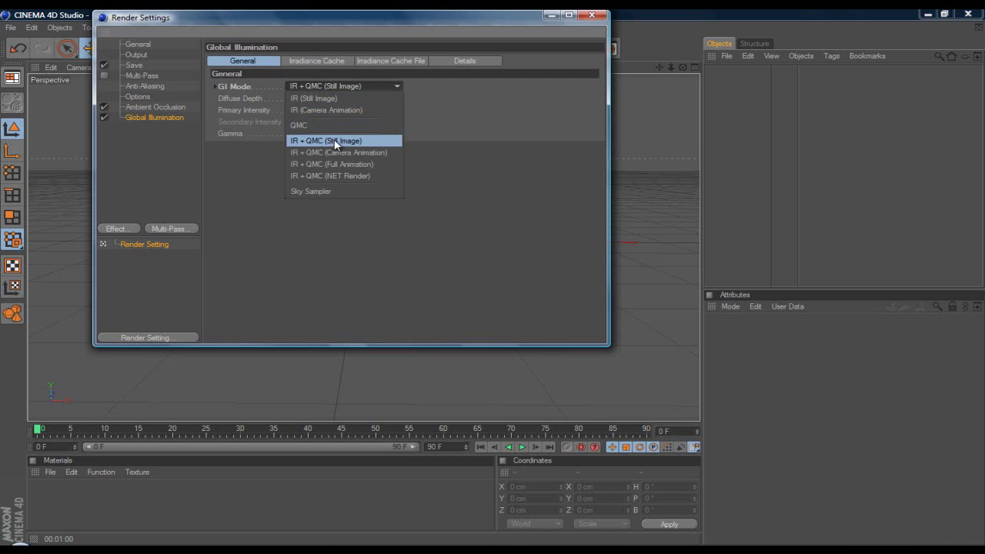
left_click(334, 139)
left_click(314, 62)
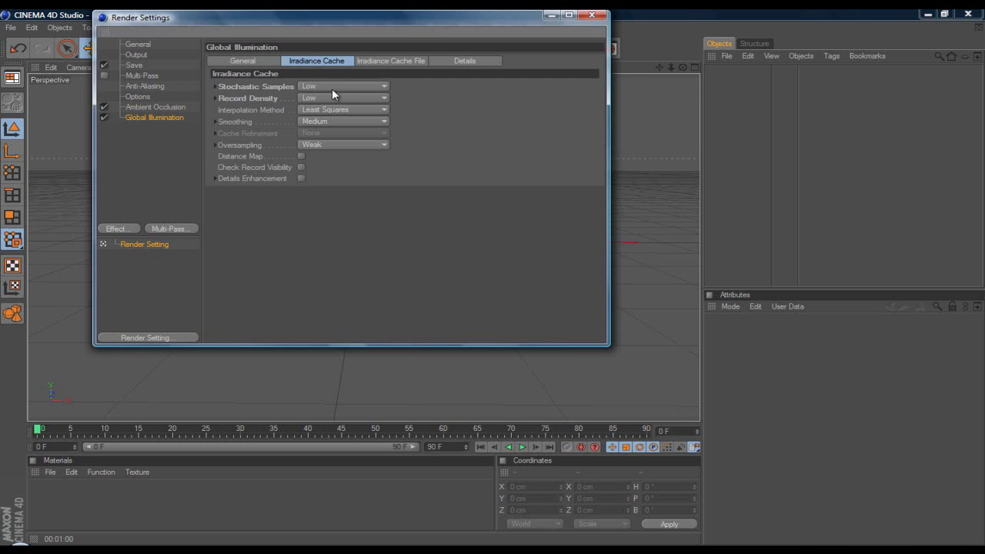
left_click(324, 88)
left_click(318, 121)
left_click(314, 98)
left_click(313, 133)
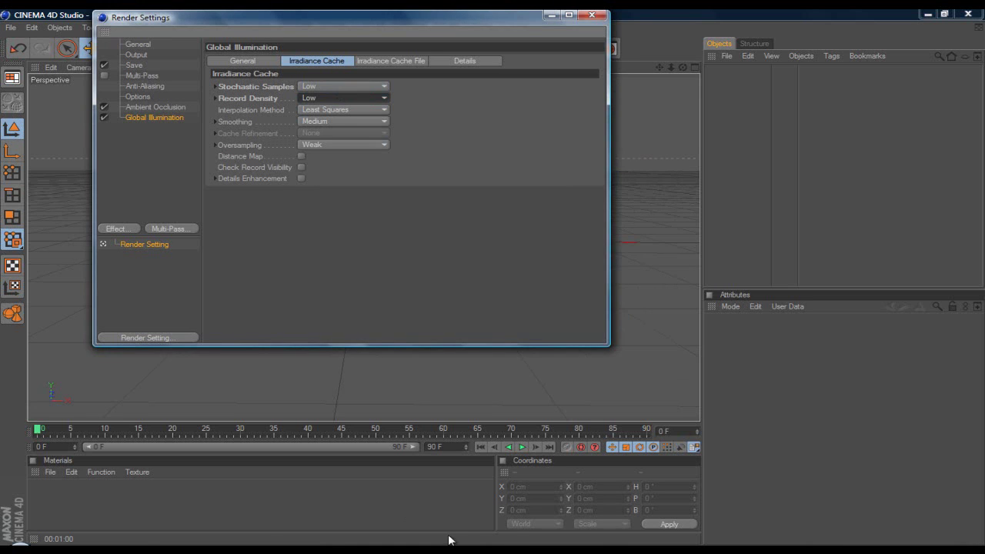
left_click(658, 155)
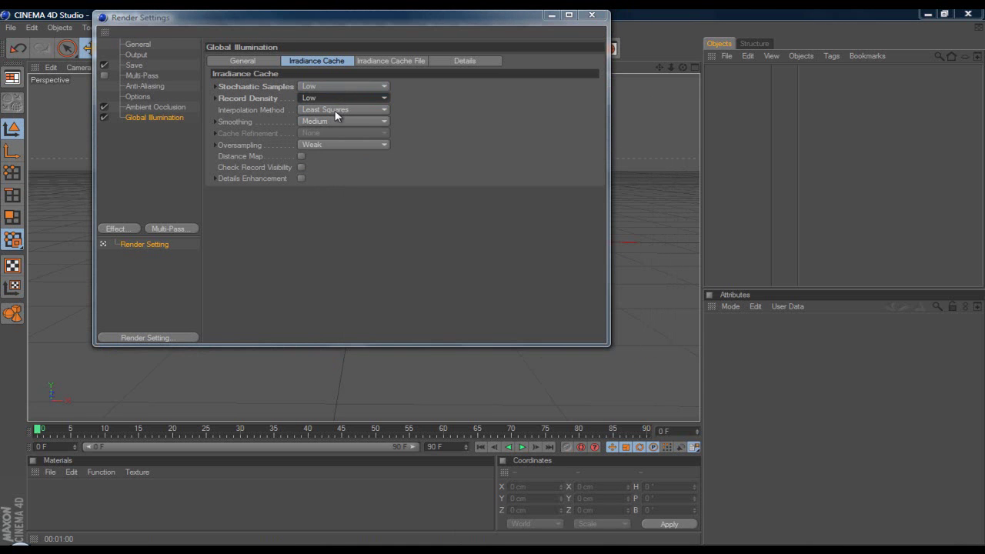
left_click(590, 17)
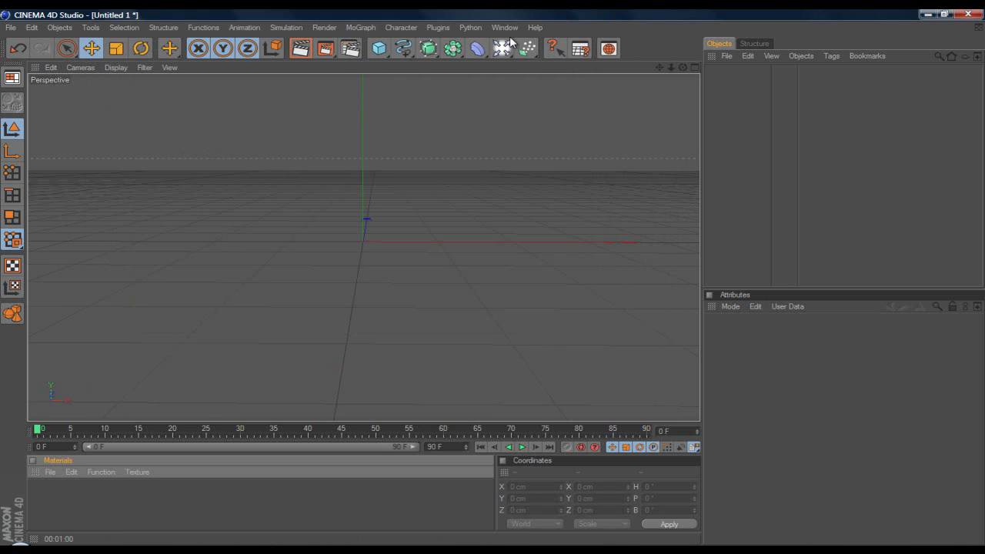
Create a new material, load autumn-forest.jpg as its reflection texture, and turn Specular off
double_click(61, 496)
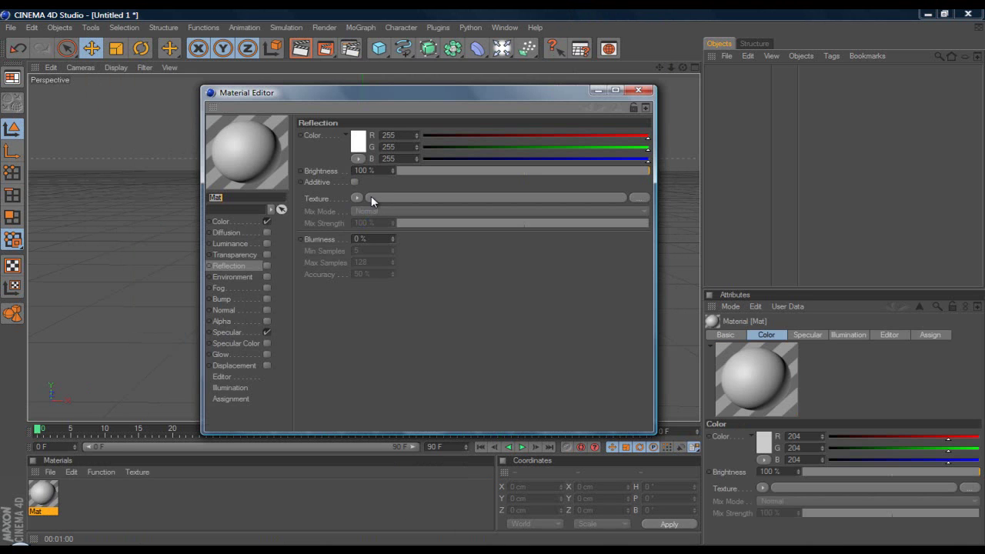
left_click(357, 198)
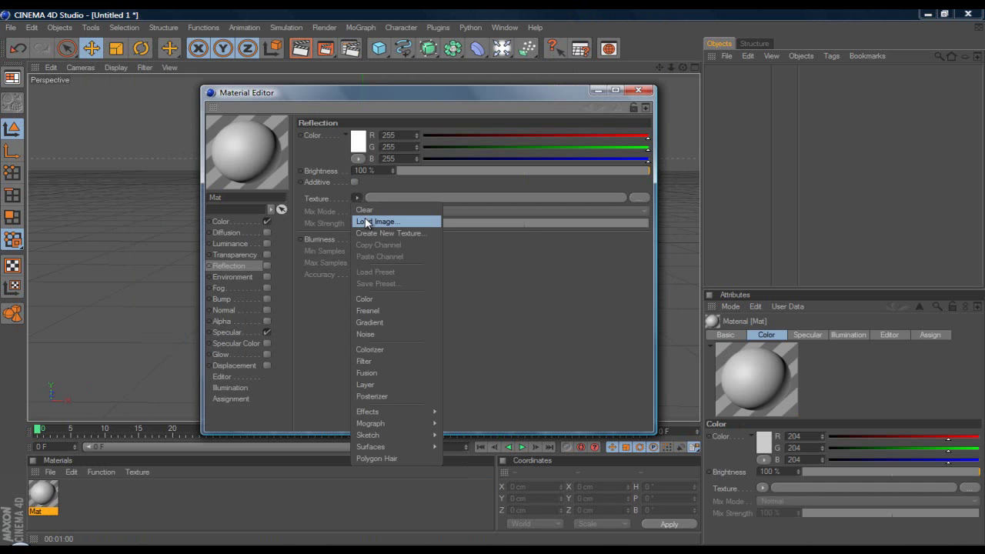
left_click(362, 221)
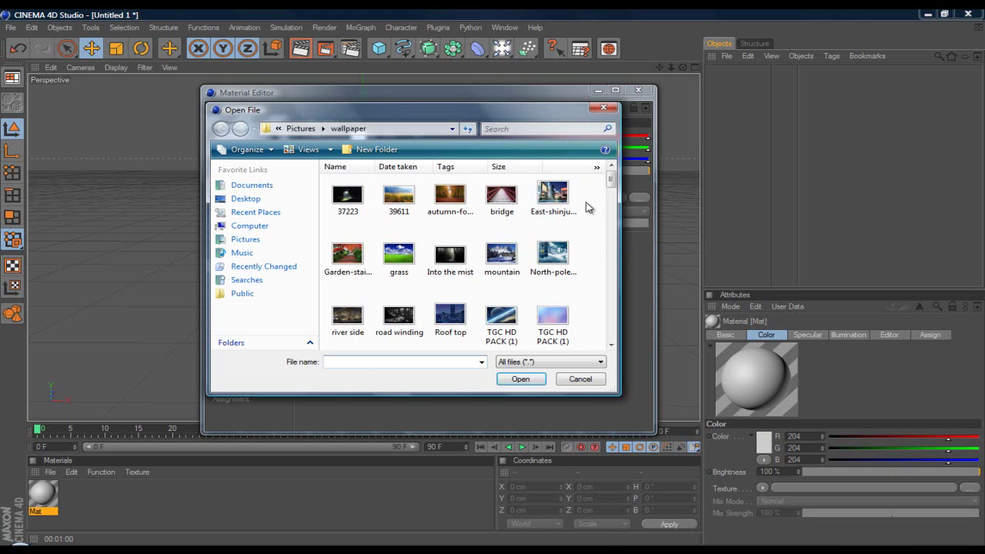
left_click(449, 196)
left_click(519, 379)
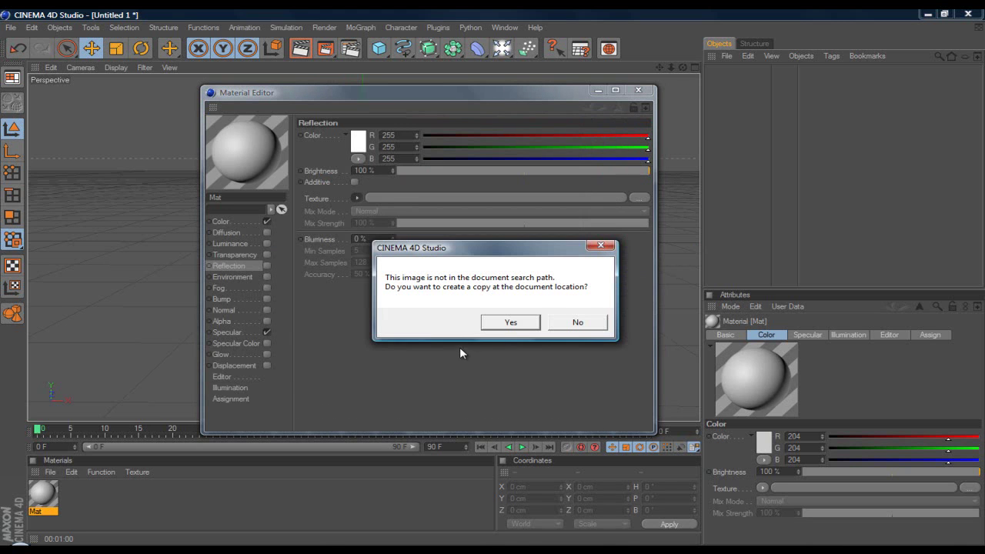
left_click(576, 323)
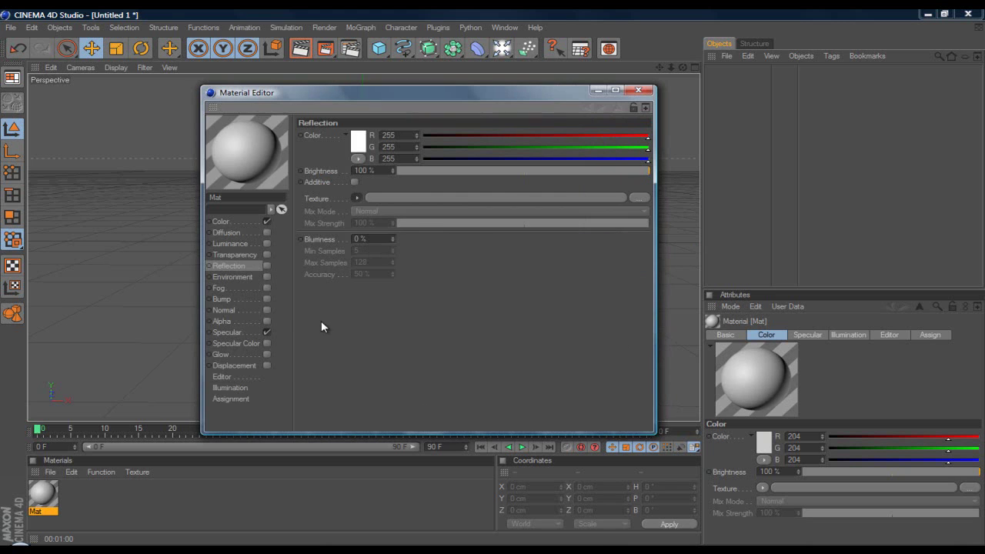
left_click(266, 333)
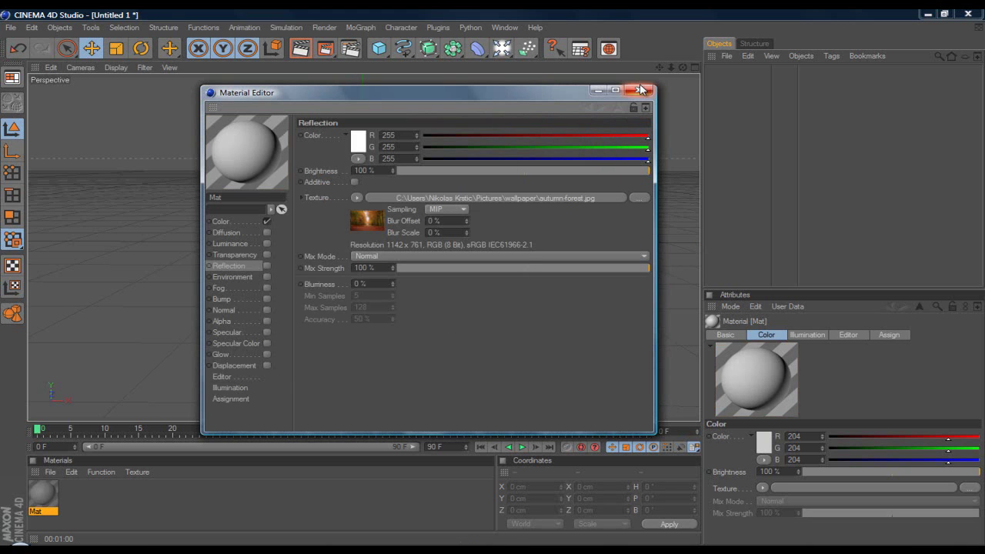
left_click(266, 332)
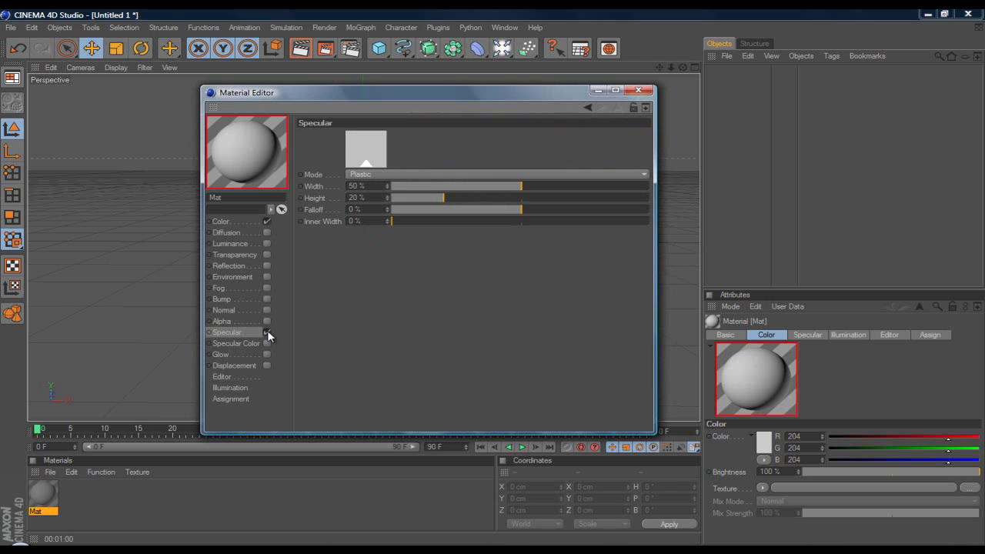
left_click(267, 334)
left_click(637, 91)
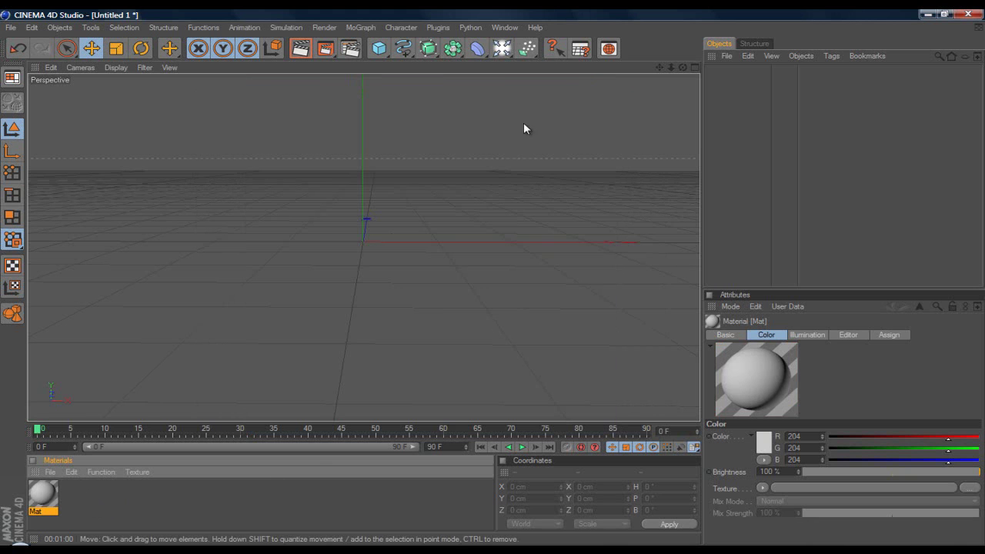
Load autumn-forest.jpg as Mat's Color texture without copying it to the project folder
double_click(53, 506)
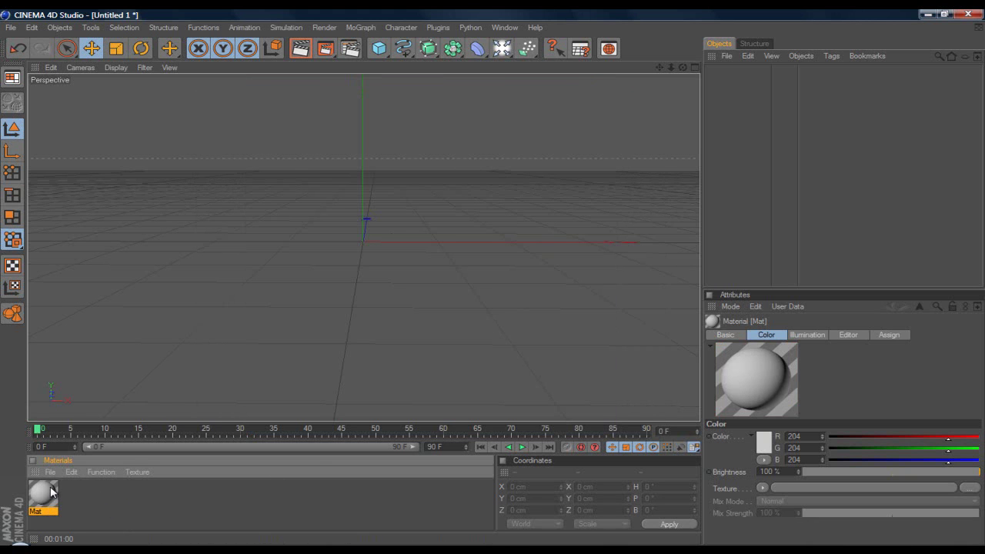
left_click(223, 222)
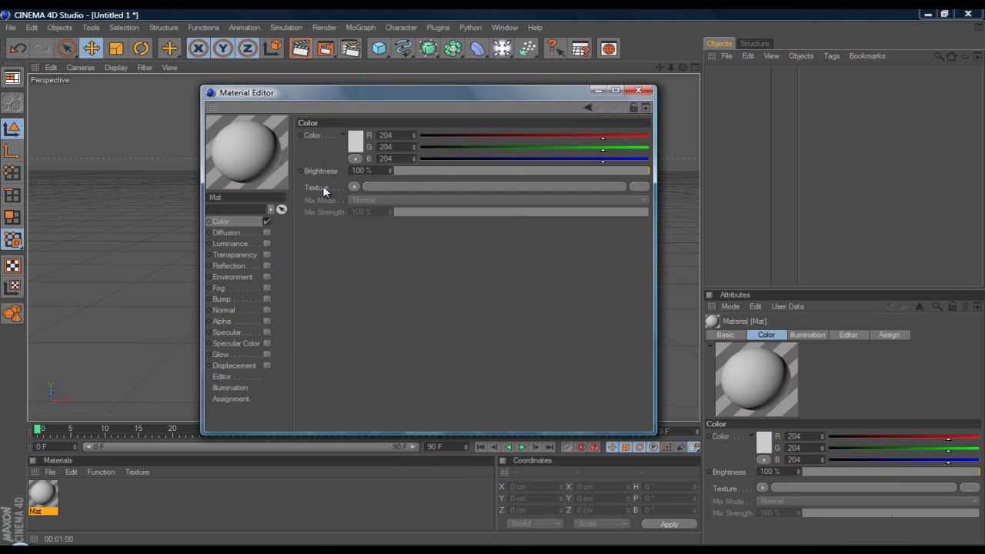
left_click(353, 189)
left_click(372, 211)
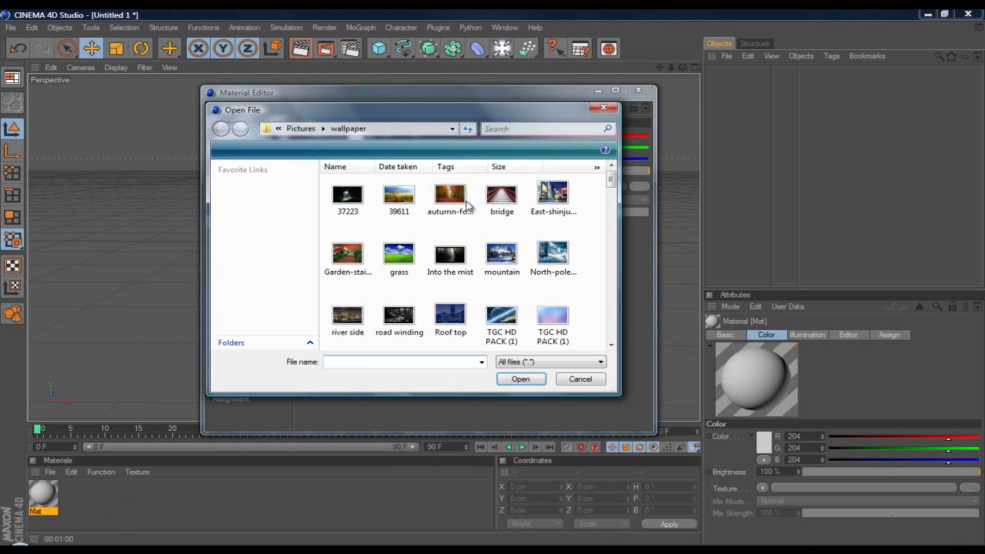
left_click(451, 196)
left_click(511, 378)
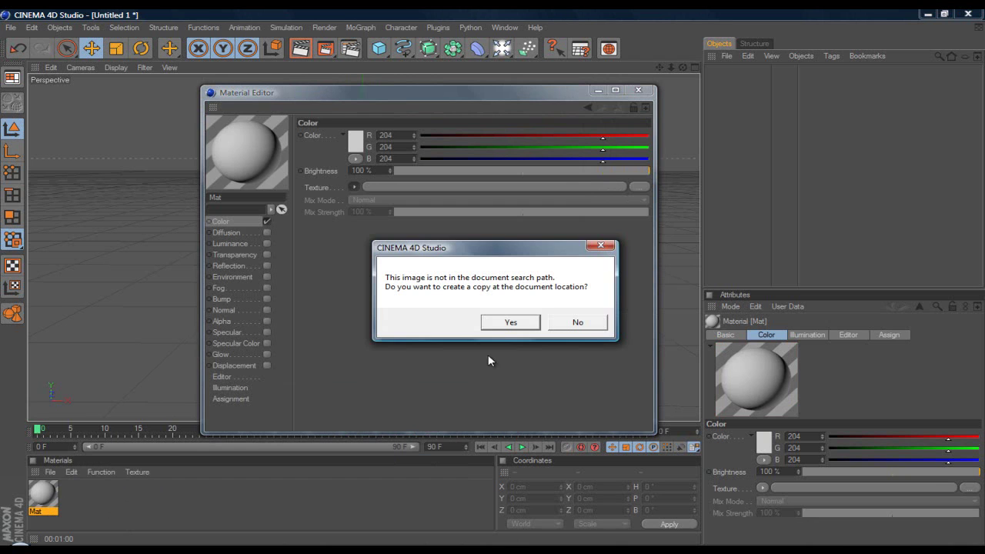
left_click(593, 324)
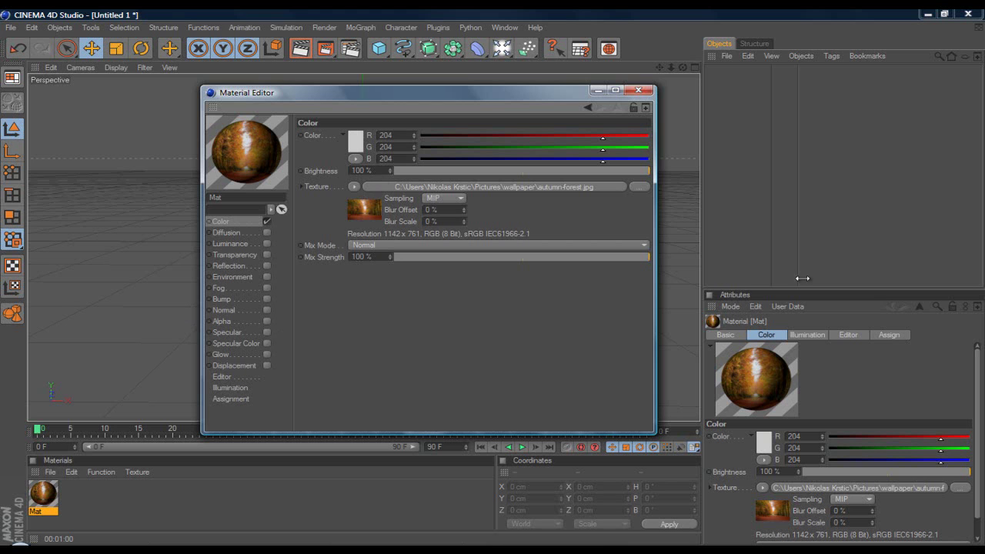
left_click(638, 90)
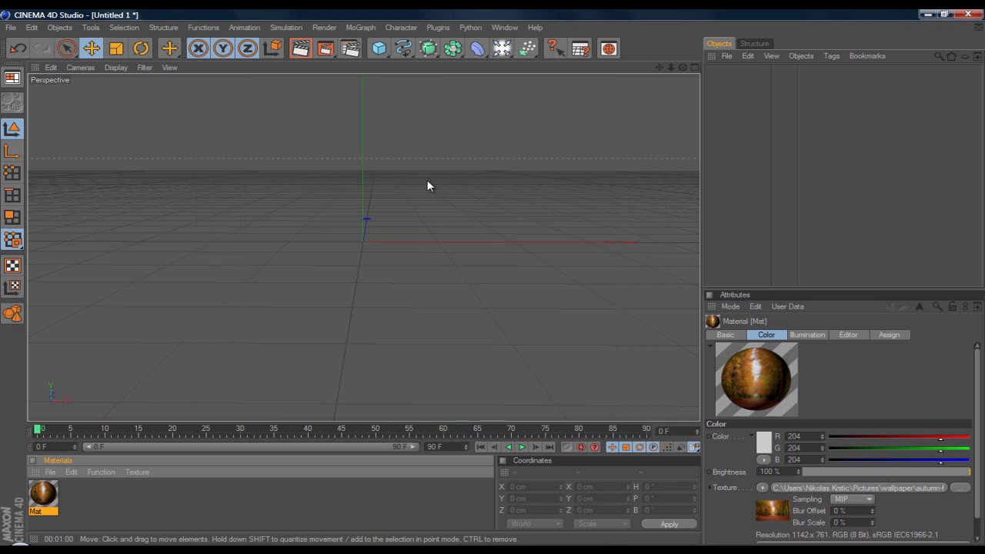
Add a Background object and apply the Mat material to it
left_click(502, 49)
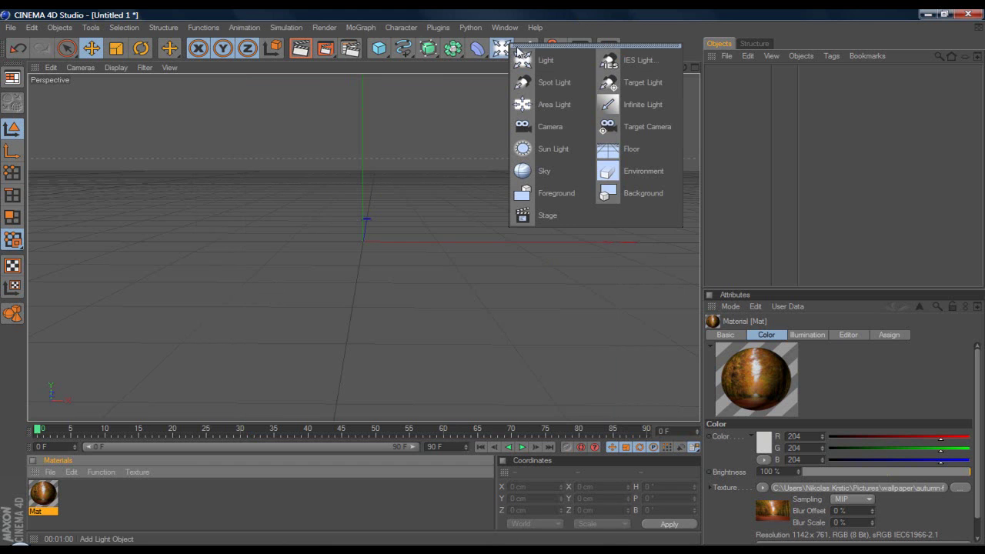
left_click(633, 192)
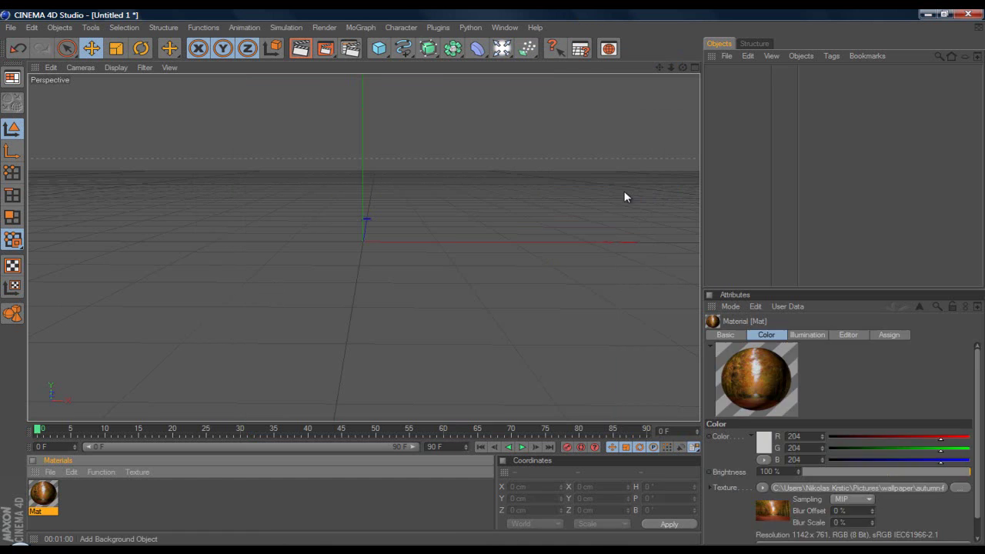
left_click_drag(36, 498, 739, 71)
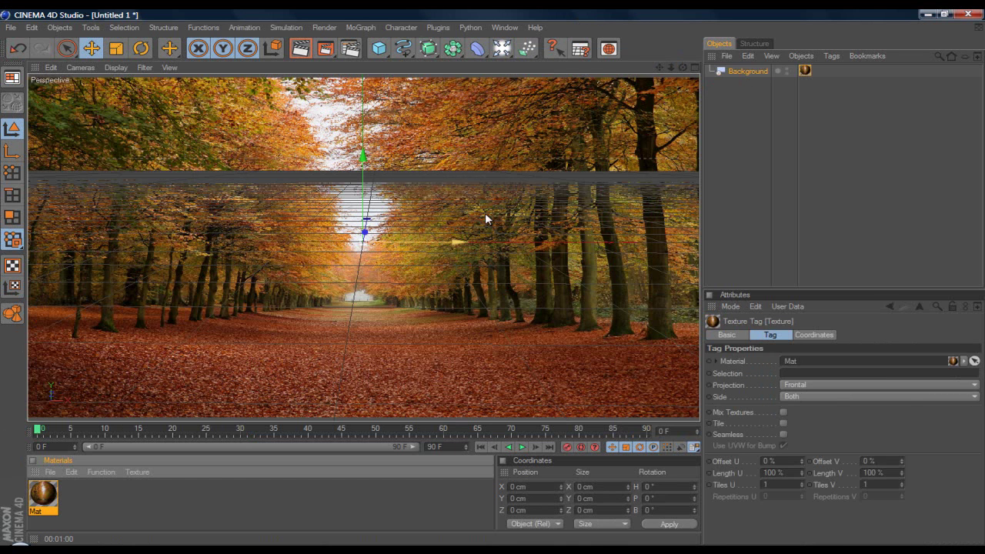
Create a second material, Mat.1, and set its colour to dark gray (RGB 30)
double_click(110, 499)
double_click(46, 497)
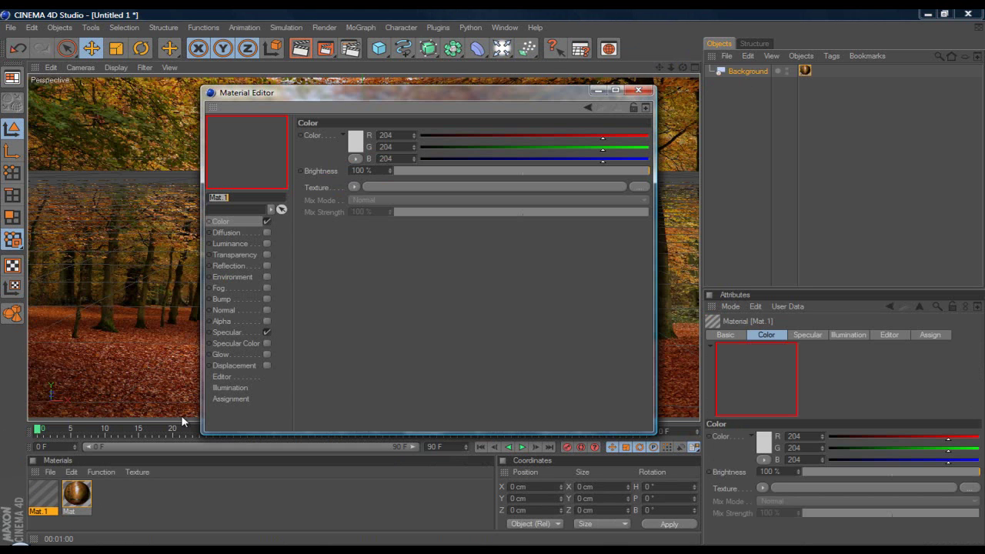
left_click(354, 142)
left_click_drag(353, 141, 258, 151)
left_click(331, 200)
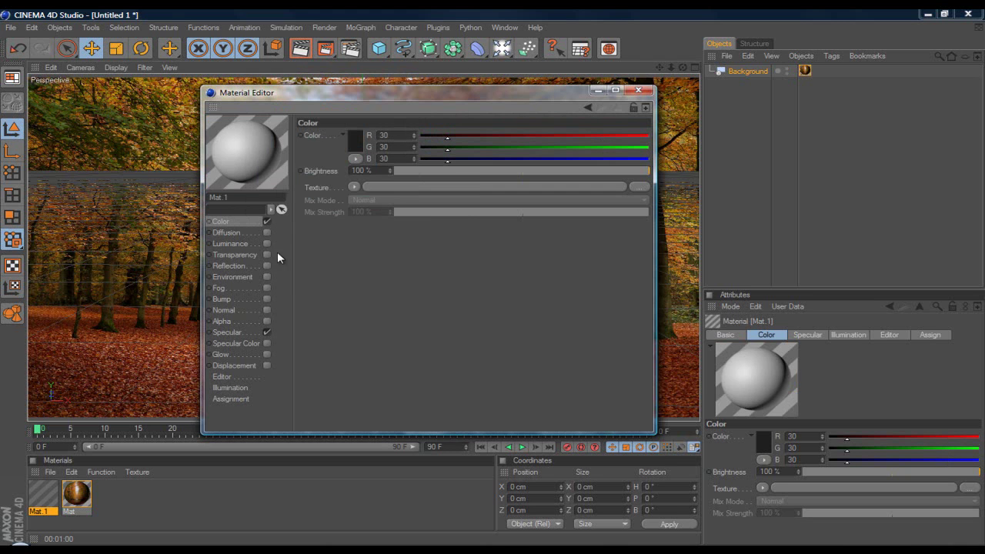
Enable Mat.1's reflection with a Fresnel texture at 30% brightness and 40% mix strength
left_click(267, 266)
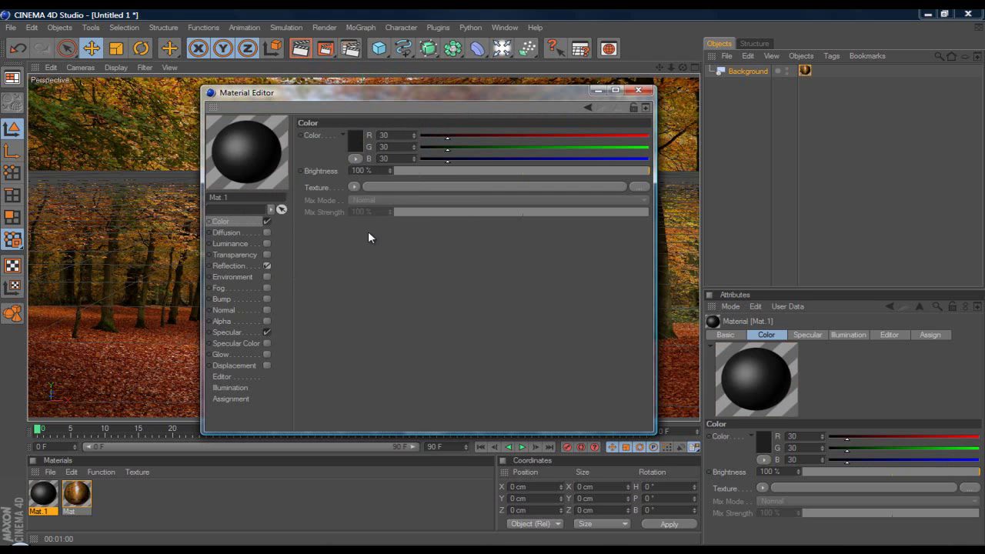
left_click(356, 197)
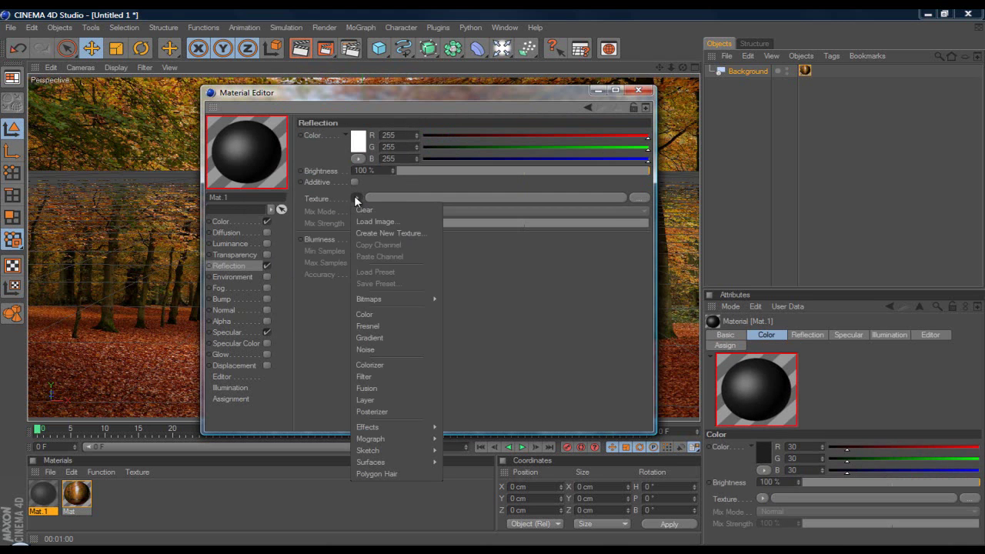
left_click(389, 327)
left_click_drag(496, 173, 472, 178)
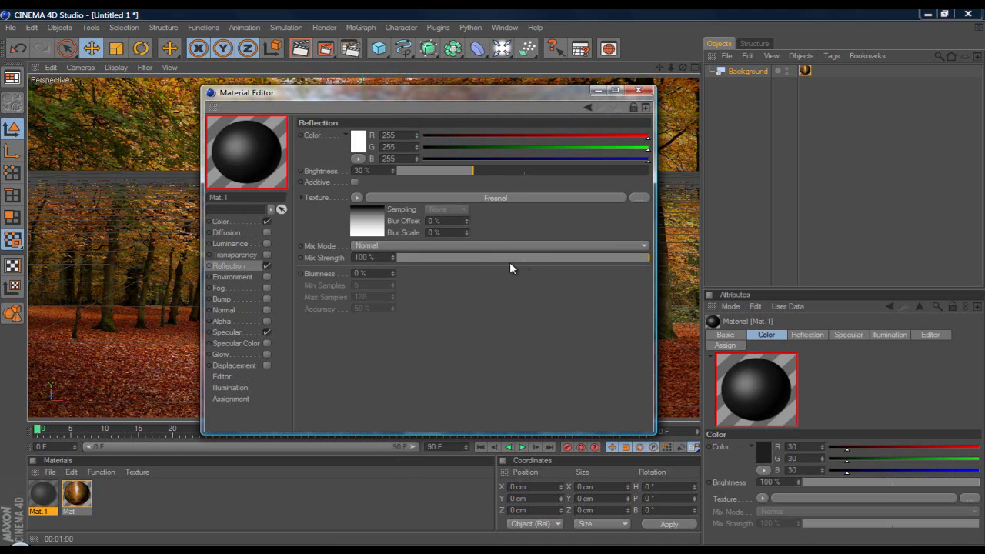
left_click_drag(507, 257, 499, 258)
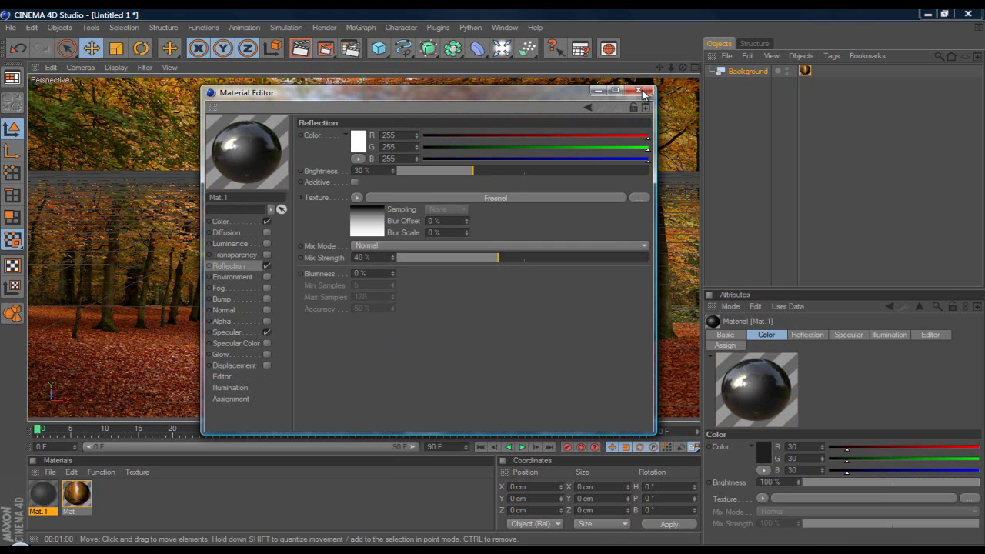
left_click(110, 521)
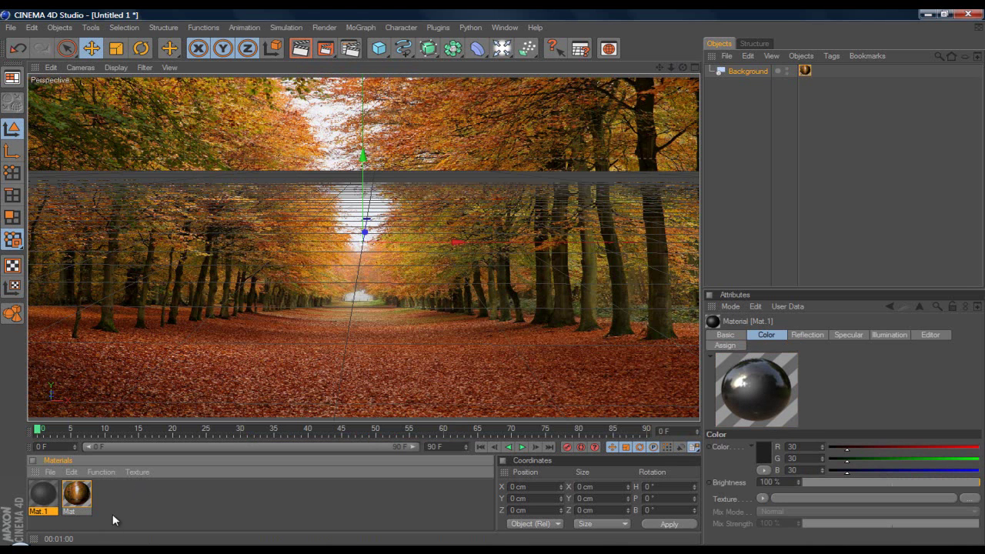
Create Mat.2 and set its colour to orange (RGB 255, 156, 44)
double_click(115, 516)
double_click(54, 493)
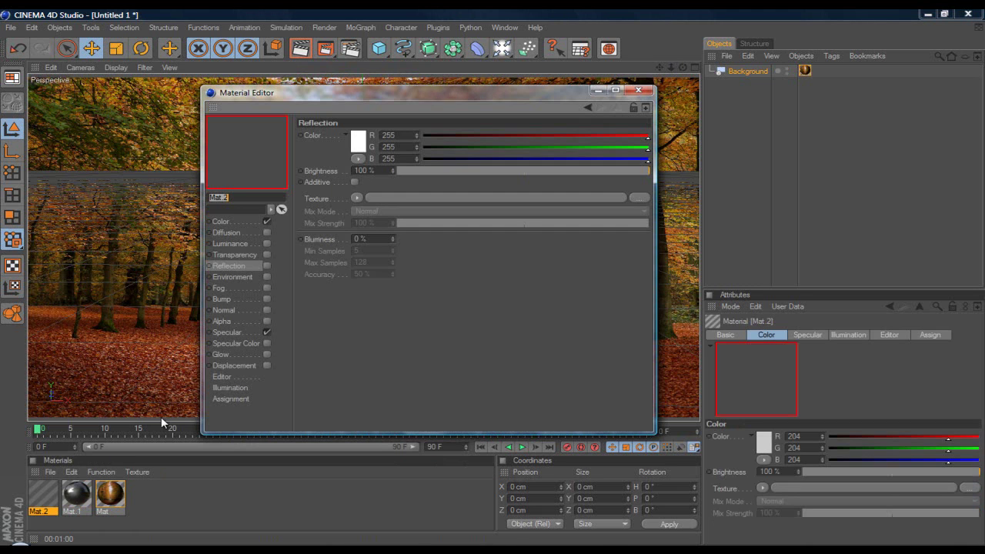
left_click(242, 221)
left_click(356, 143)
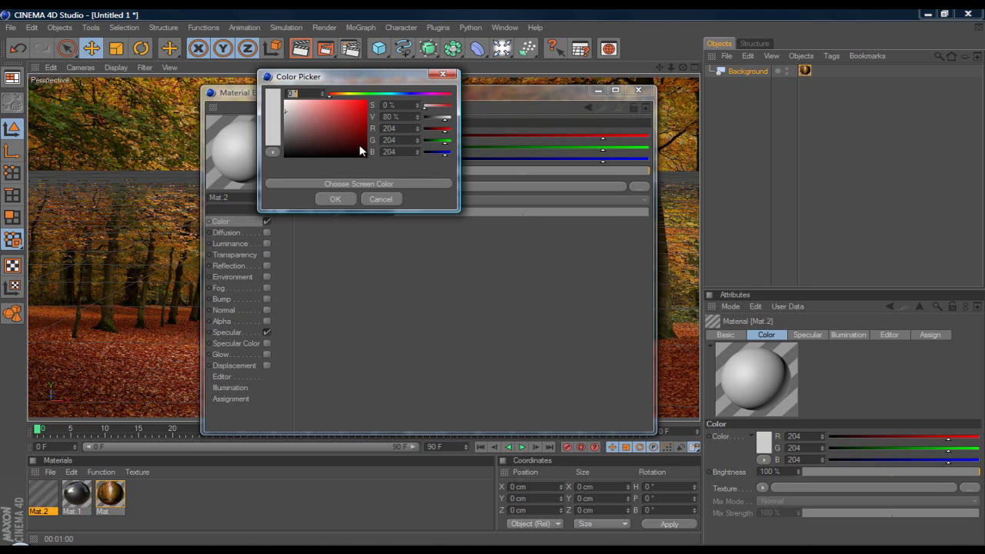
left_click(340, 93)
left_click_drag(339, 93, 345, 98)
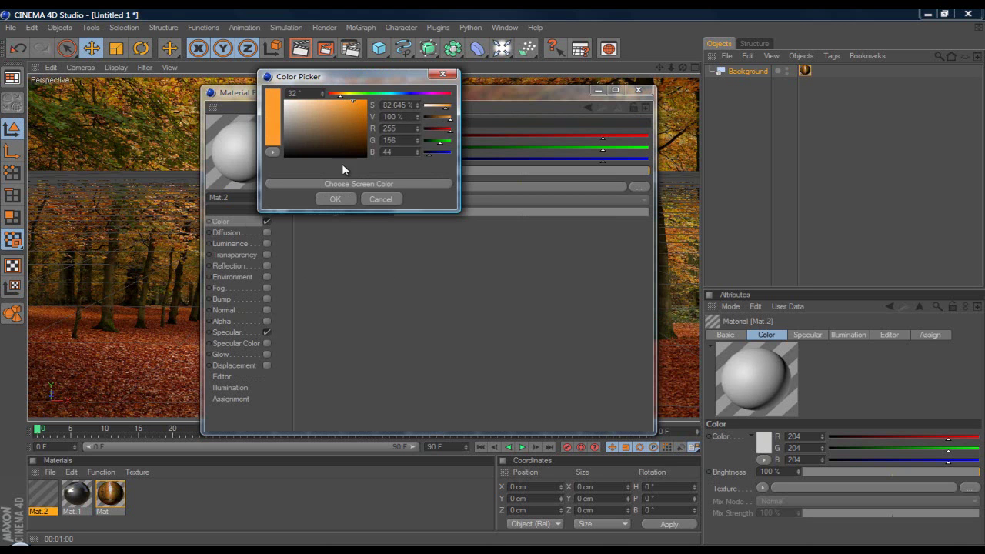
left_click(332, 197)
Enable Mat.2's reflection with a Fresnel texture at 30% brightness and 40% mix strength
left_click(267, 265)
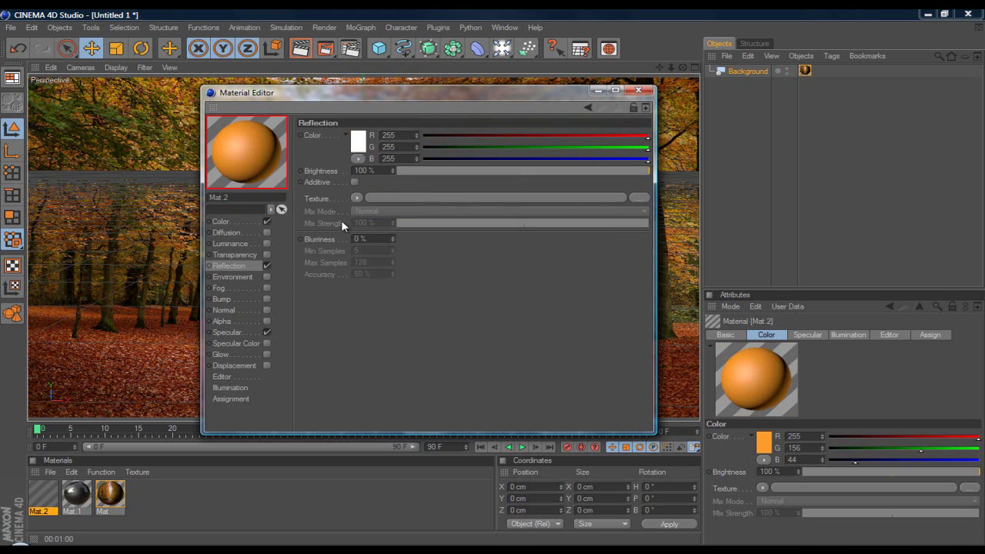
left_click(356, 198)
left_click(381, 326)
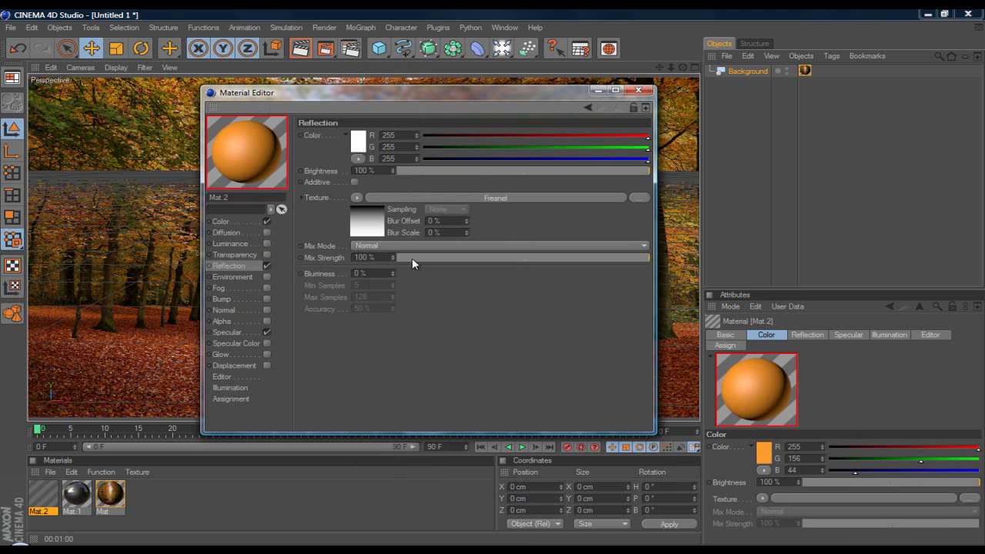
left_click(474, 170)
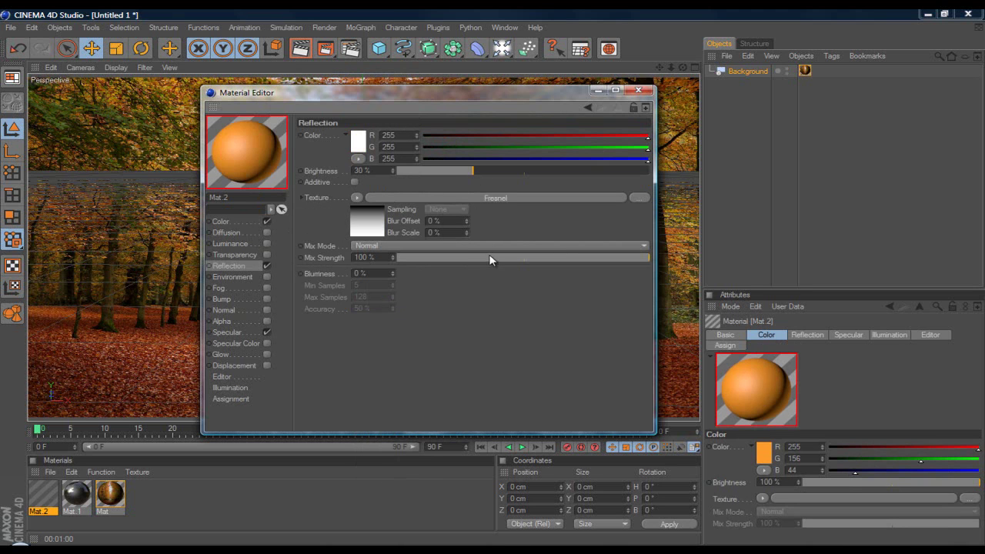
left_click_drag(506, 253, 498, 256)
left_click(638, 90)
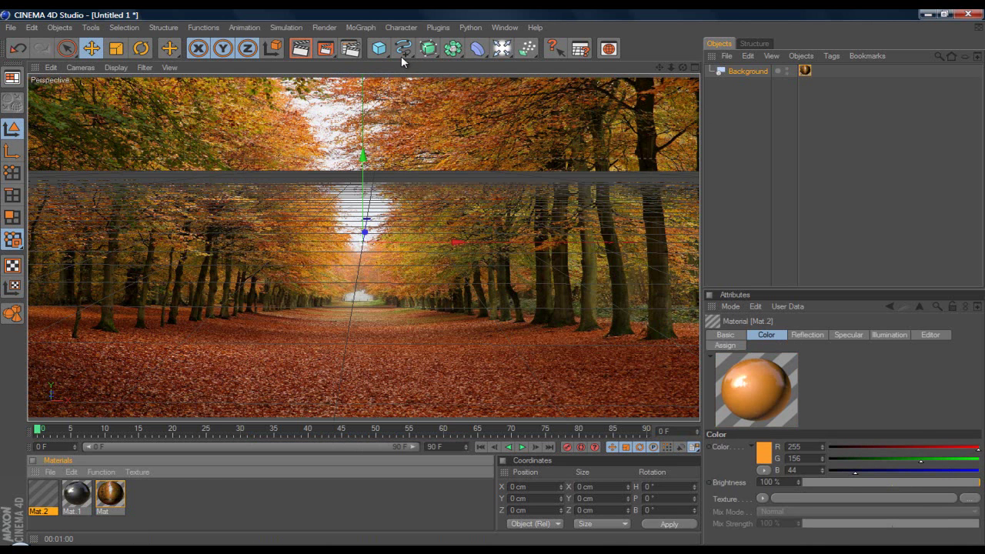
Add a Plane, lower it to about Y −181 cm, and widen it to 720.585 cm
left_click(379, 48)
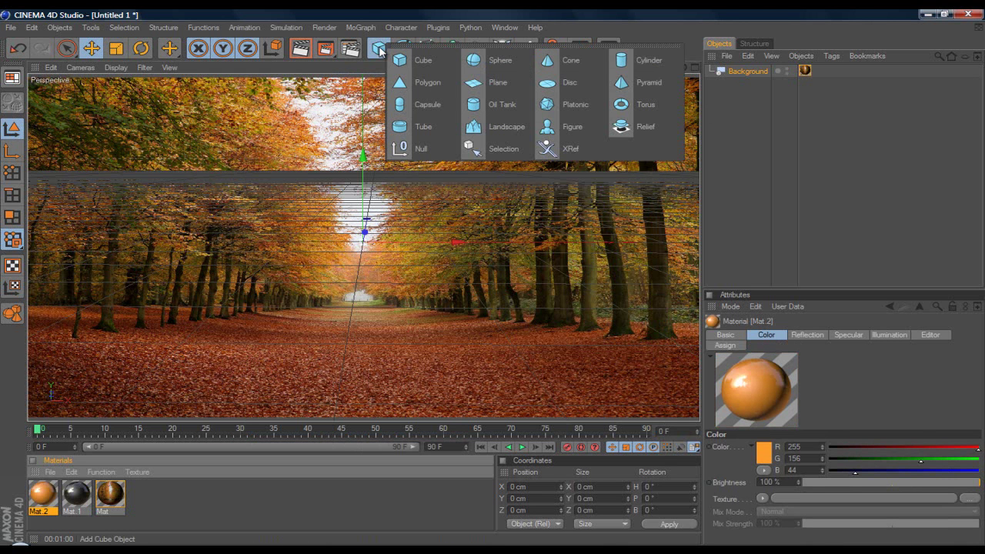
left_click(379, 51)
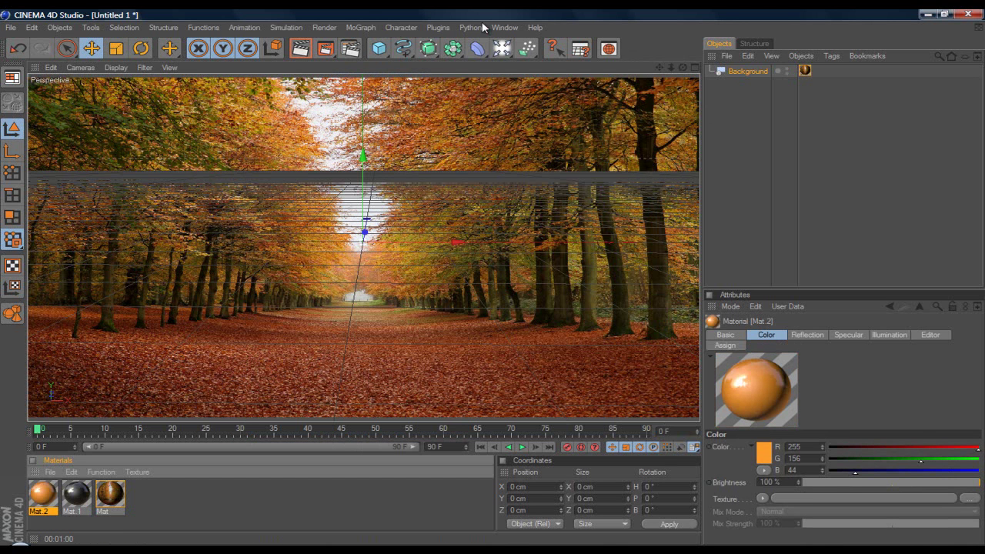
left_click(381, 50)
left_click(506, 82)
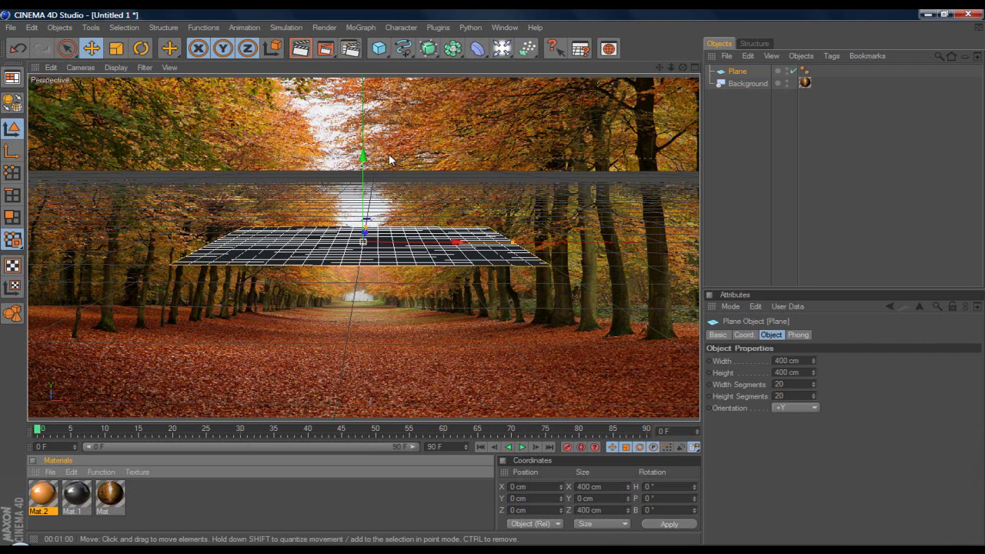
left_click_drag(492, 283, 493, 272)
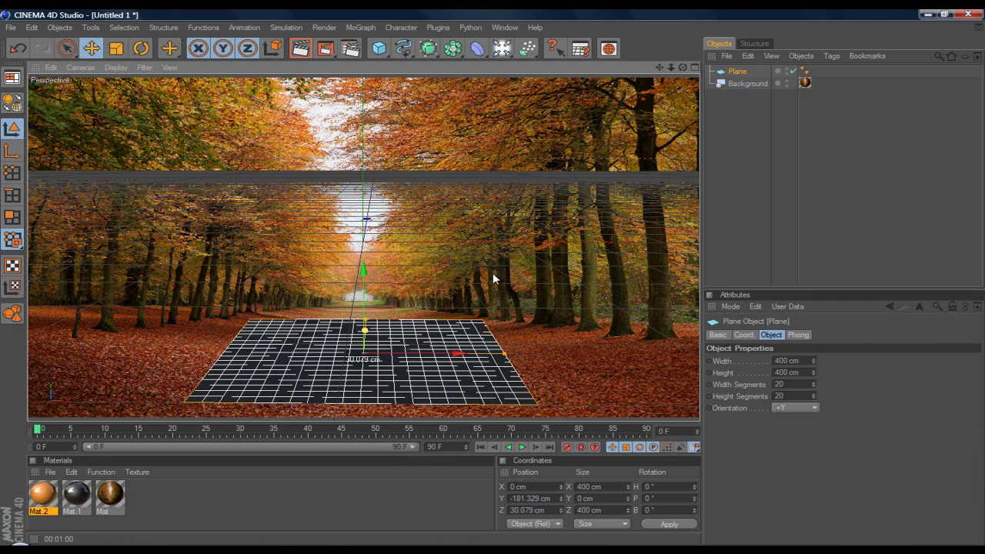
left_click_drag(493, 277, 494, 274)
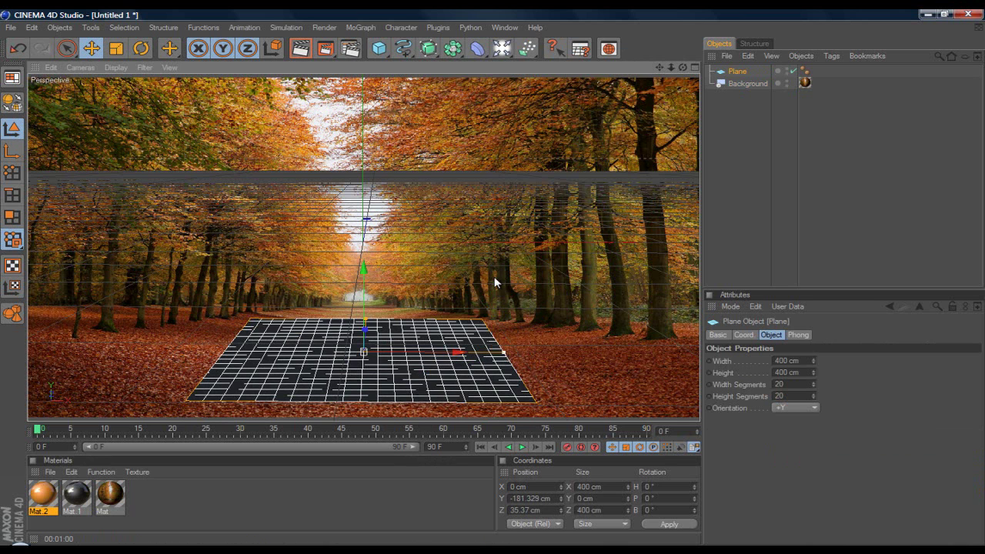
left_click_drag(502, 353, 616, 352)
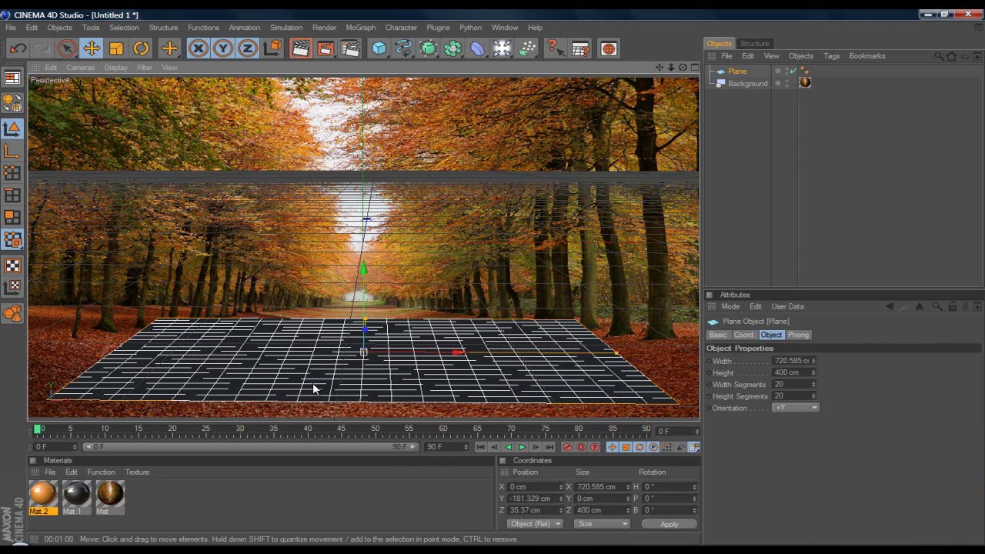
left_click(302, 48)
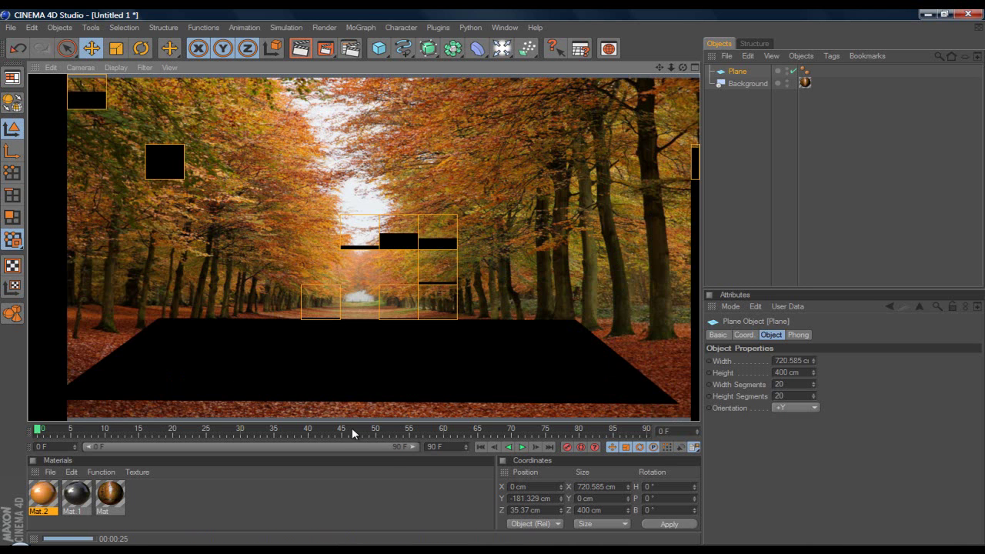
left_click(683, 66)
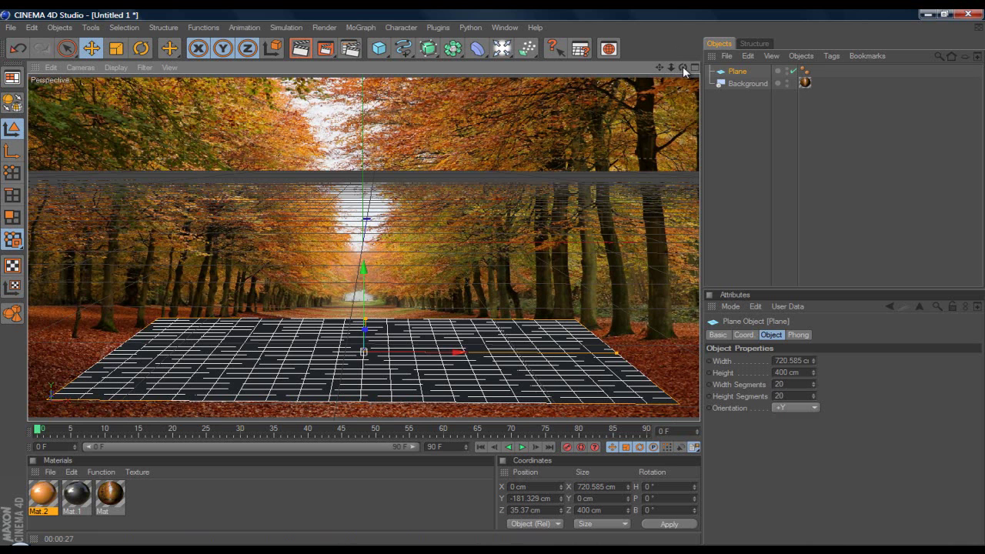
Copy the Background's frontal-projected forest texture tag onto the Plane
left_click(806, 84)
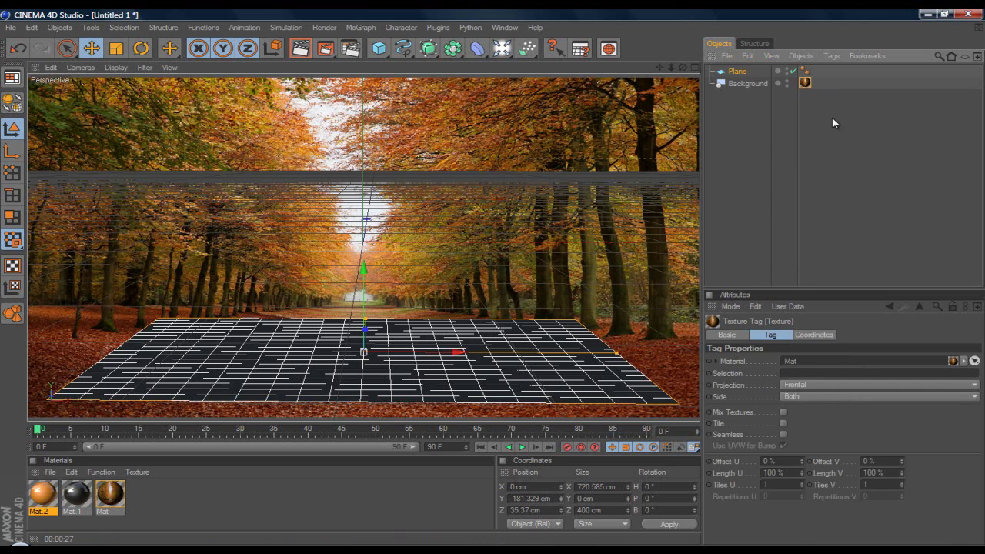
left_click_drag(805, 83, 818, 71, "ctrl")
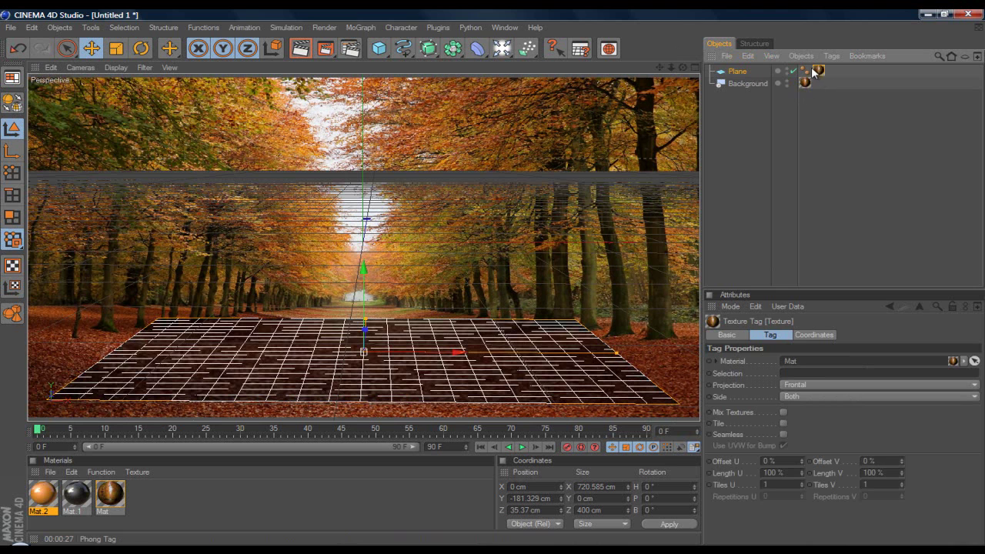
left_click(812, 75)
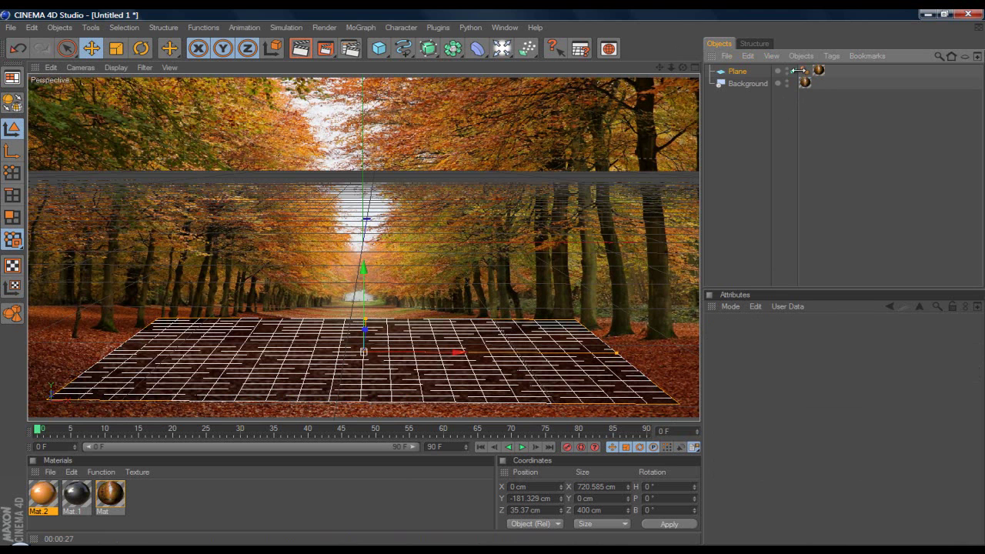
left_click_drag(804, 82, 805, 71, "ctrl")
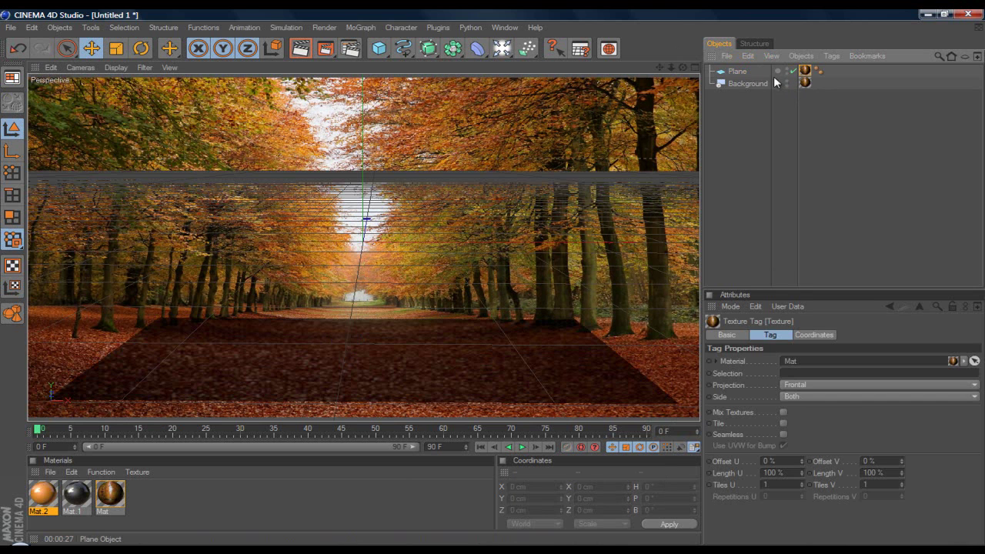
Add a Compositing tag to the Plane with Compositing Background enabled
right_click(736, 75)
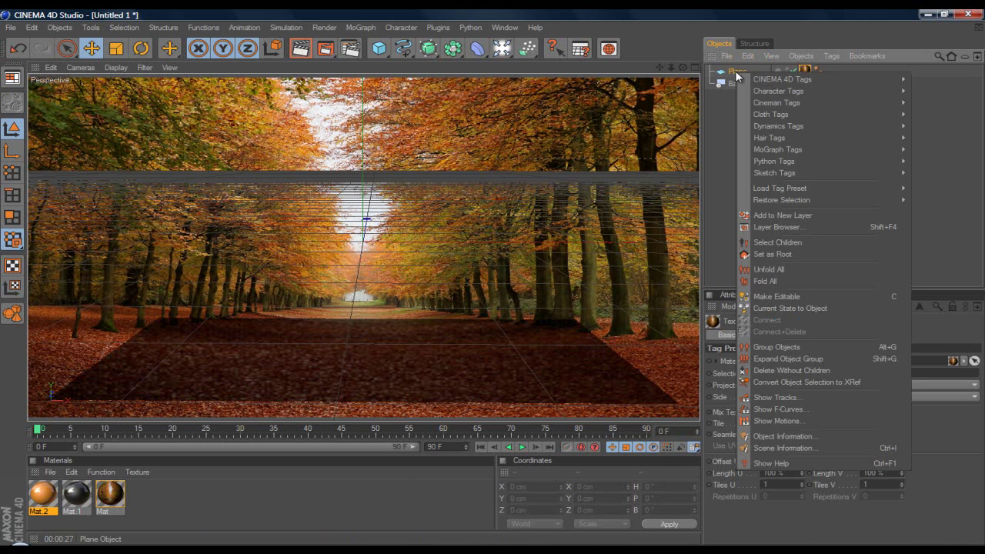
mouse_move(756, 84)
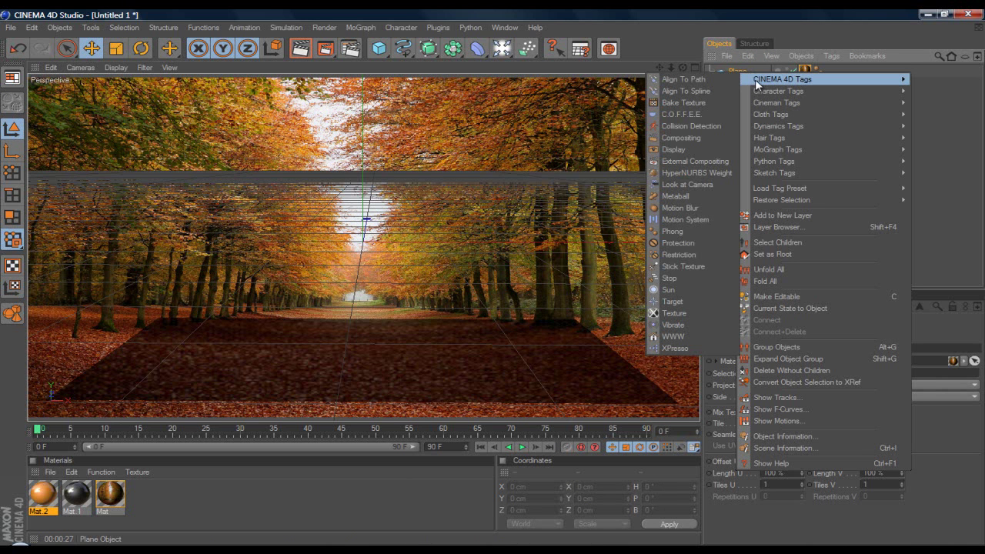
left_click(681, 139)
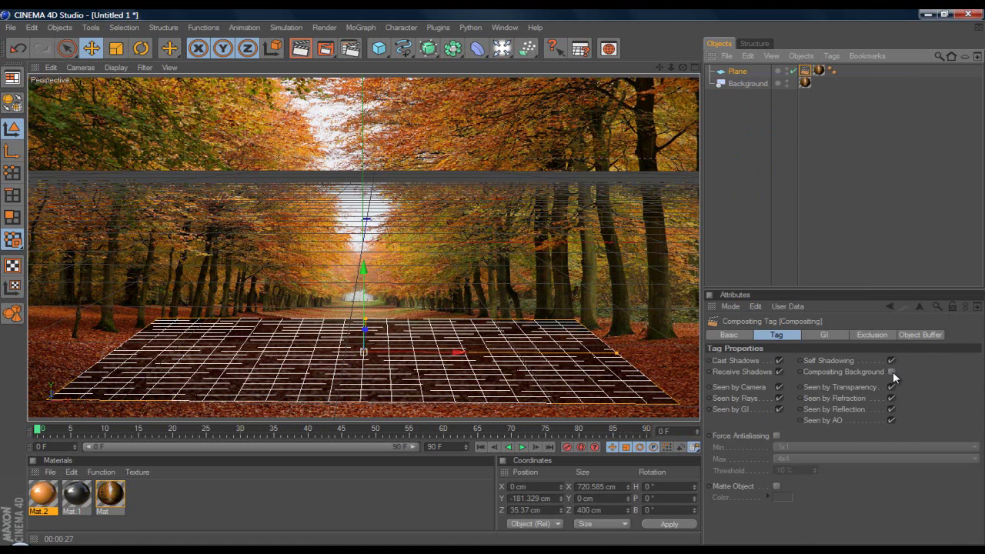
left_click(892, 372)
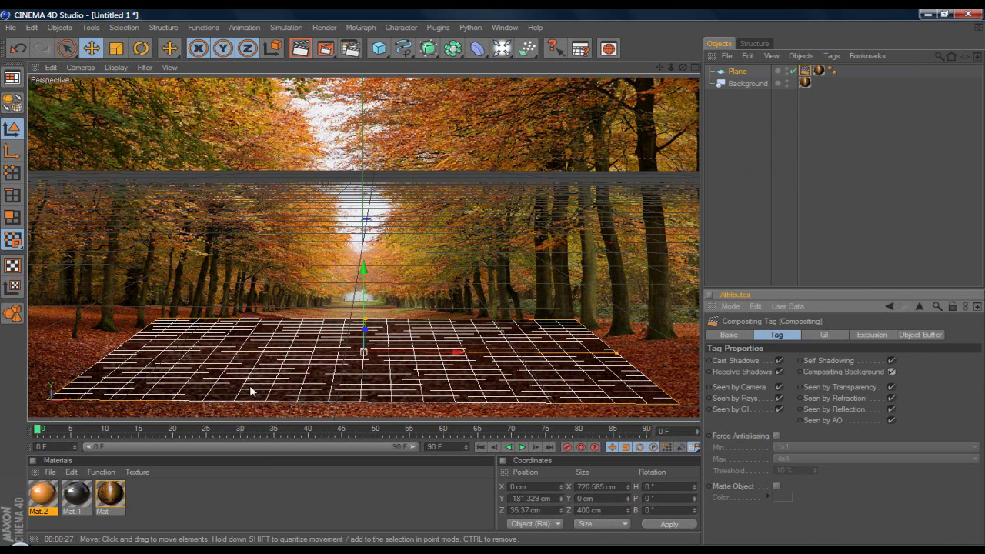
Add a MoText object and move it down onto the floor
left_click(361, 28)
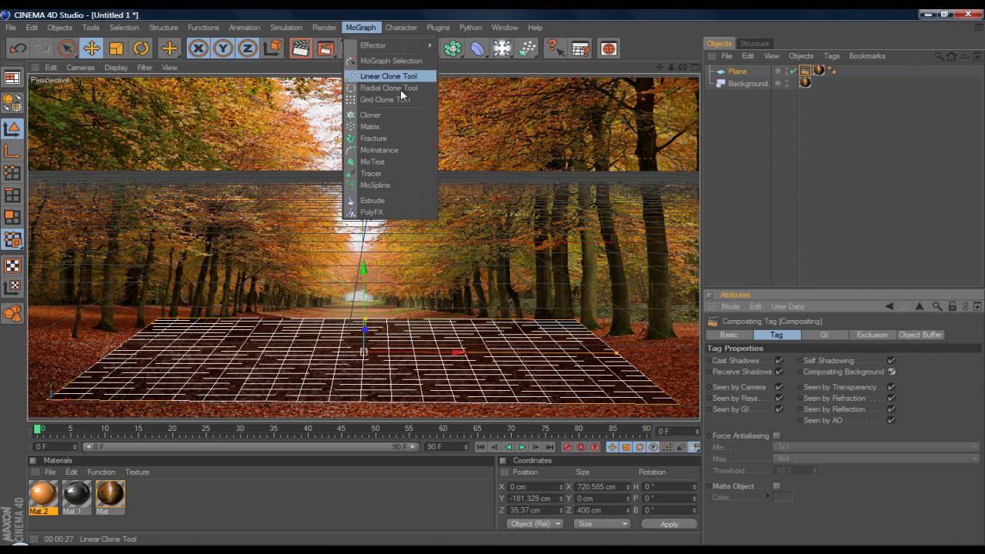
left_click(385, 162)
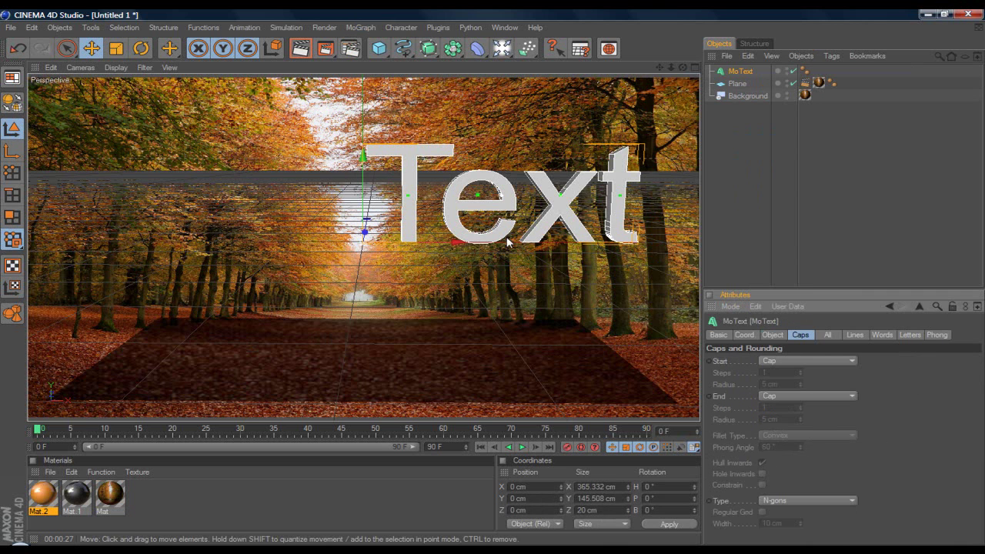
left_click_drag(457, 246, 494, 282)
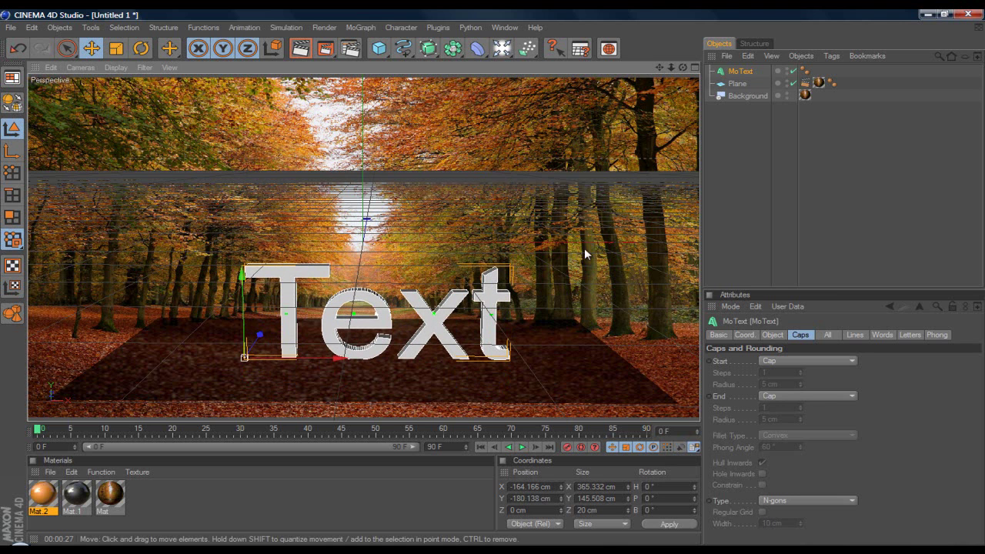
Change the MoText to read 'tutorial' with a depth of 50
left_click(773, 335)
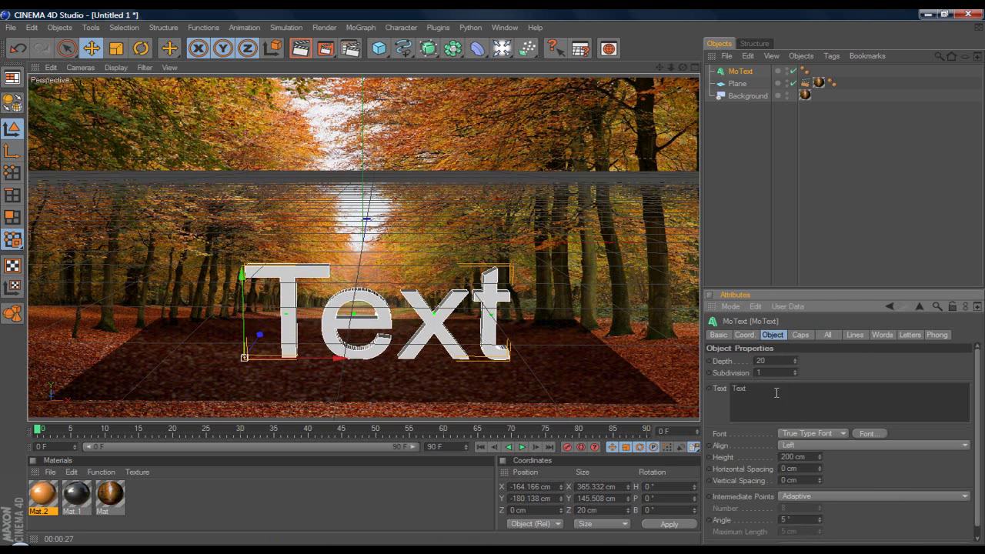
double_click(784, 390)
type("tut")
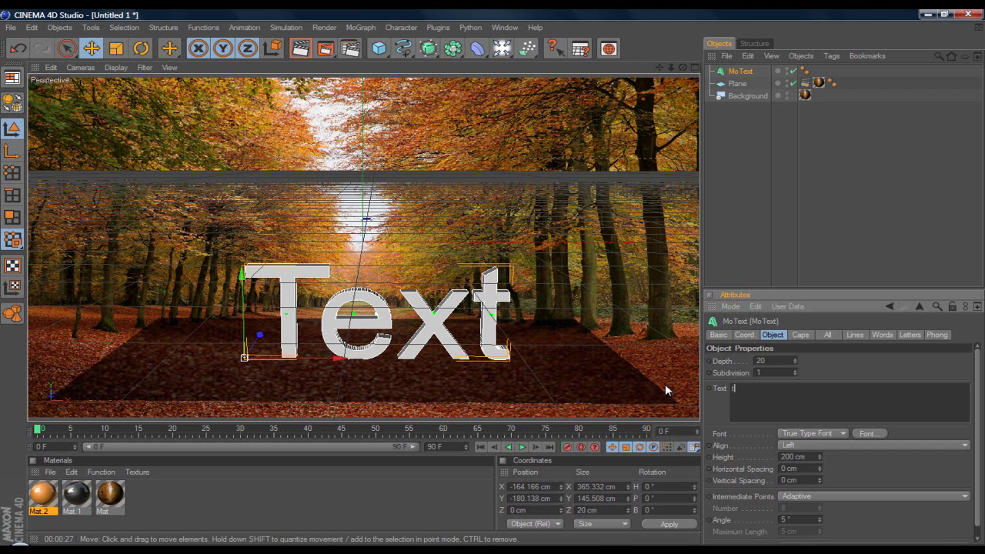
type("orial")
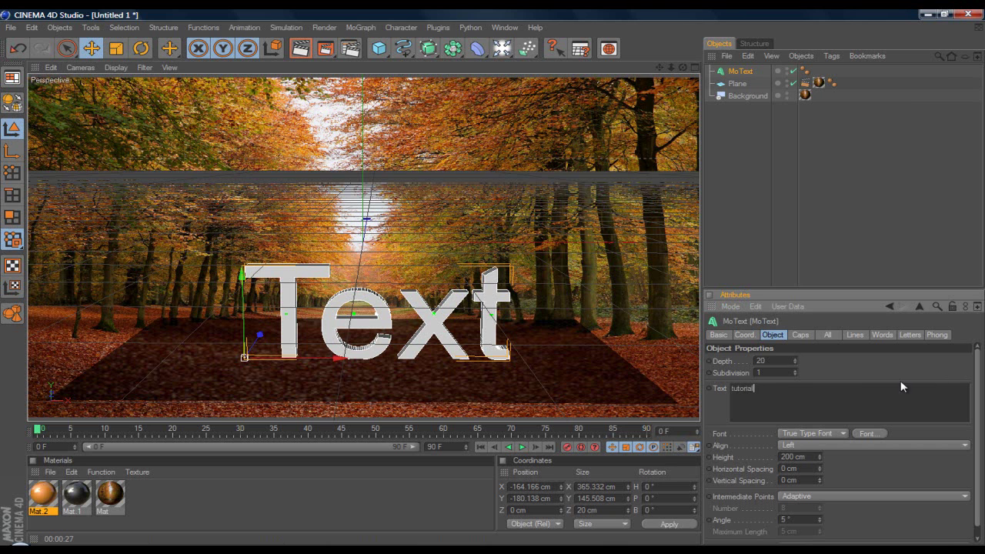
double_click(767, 361)
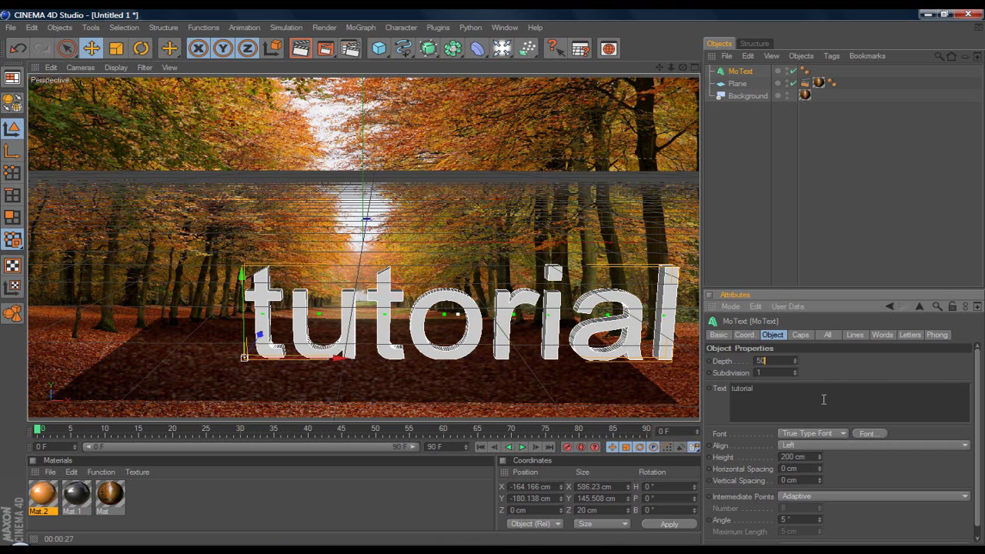
left_click(821, 445)
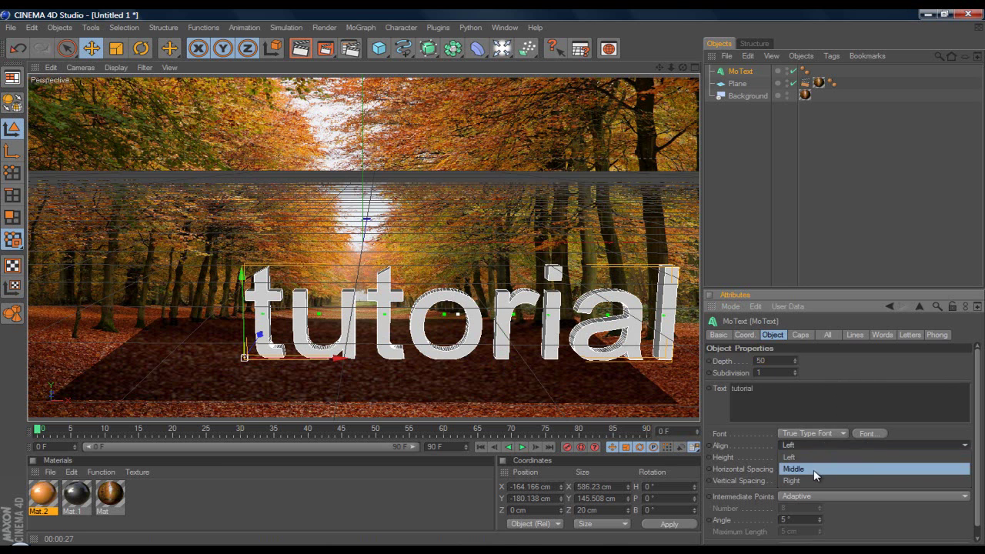
Align the text Middle and slide it to centre near X −3.246 cm
left_click(917, 433)
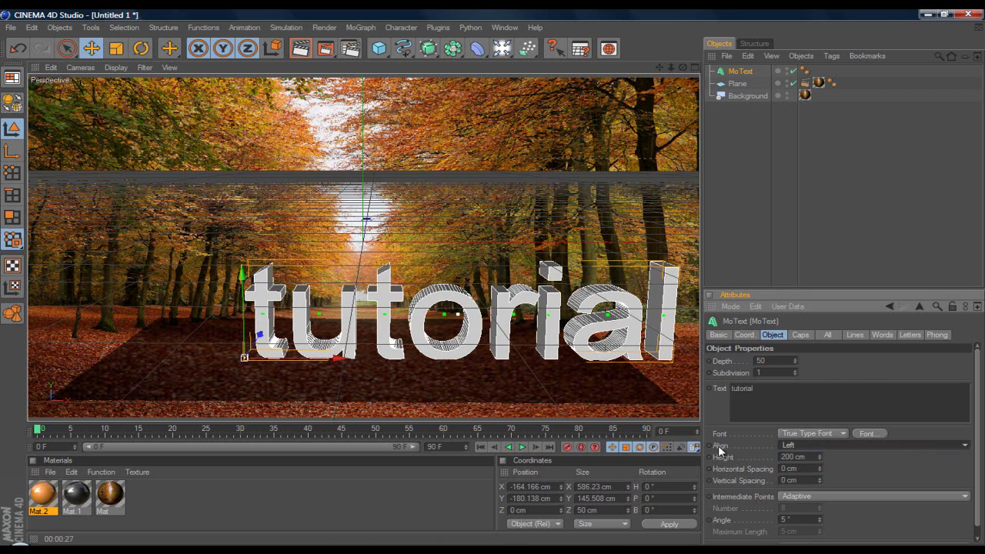
left_click(790, 448)
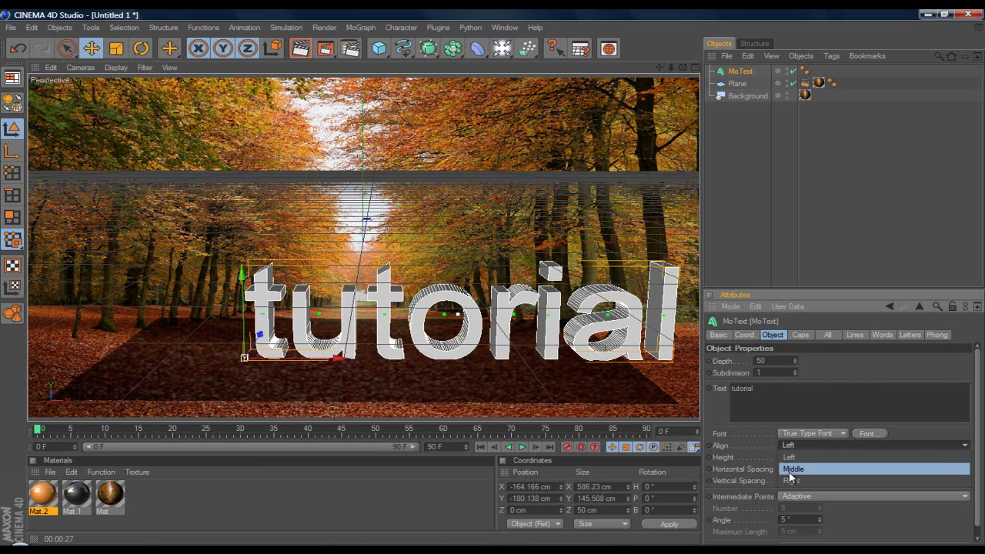
left_click(789, 468)
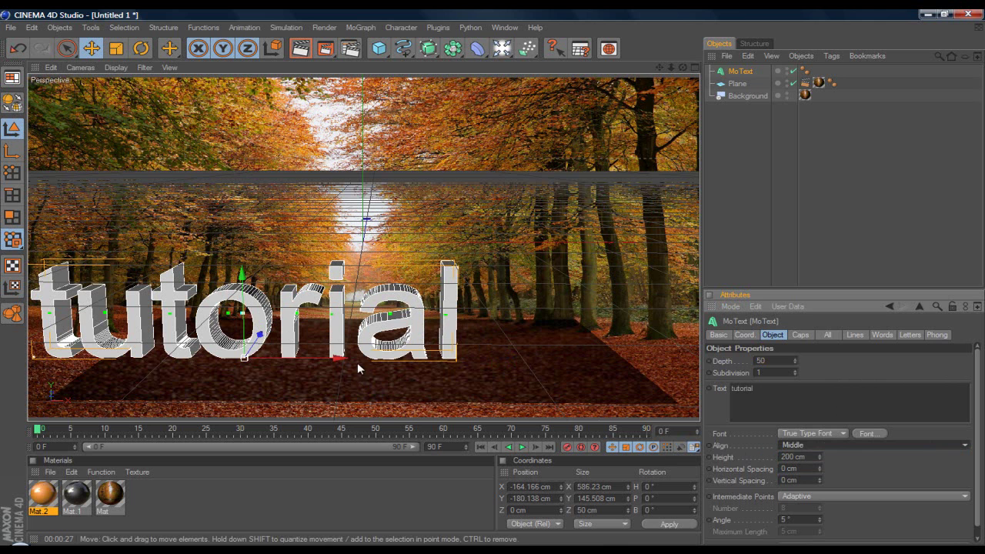
left_click_drag(302, 355, 487, 282)
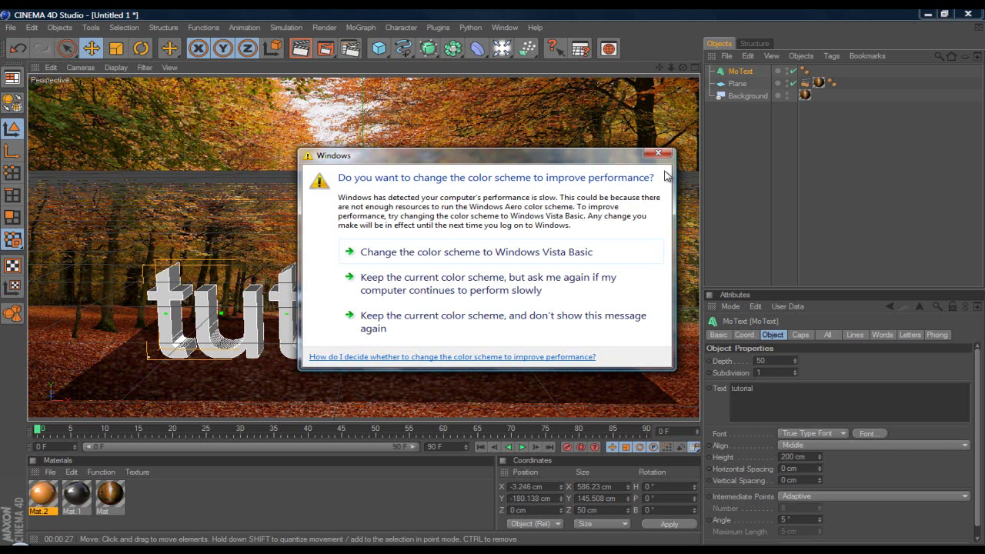
left_click(663, 154)
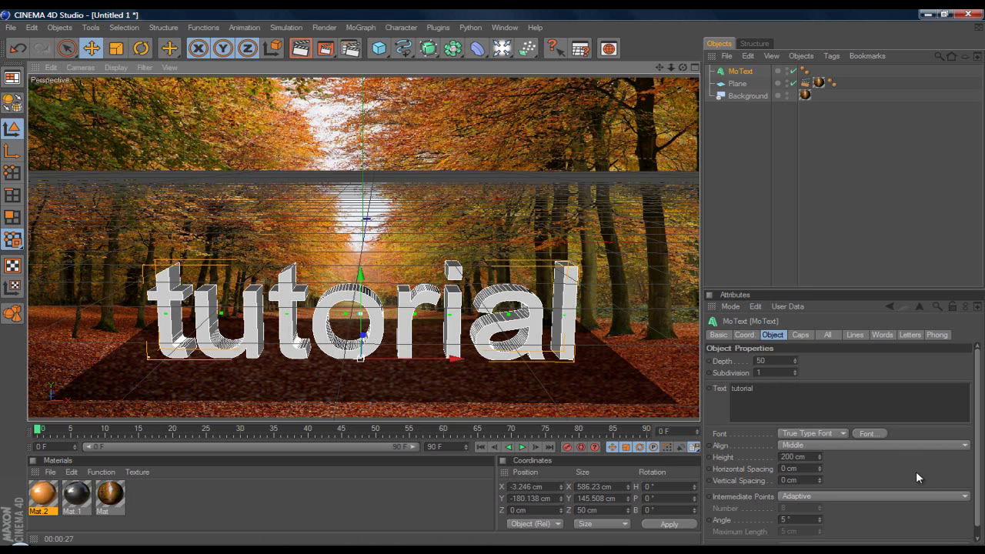
left_click(876, 436)
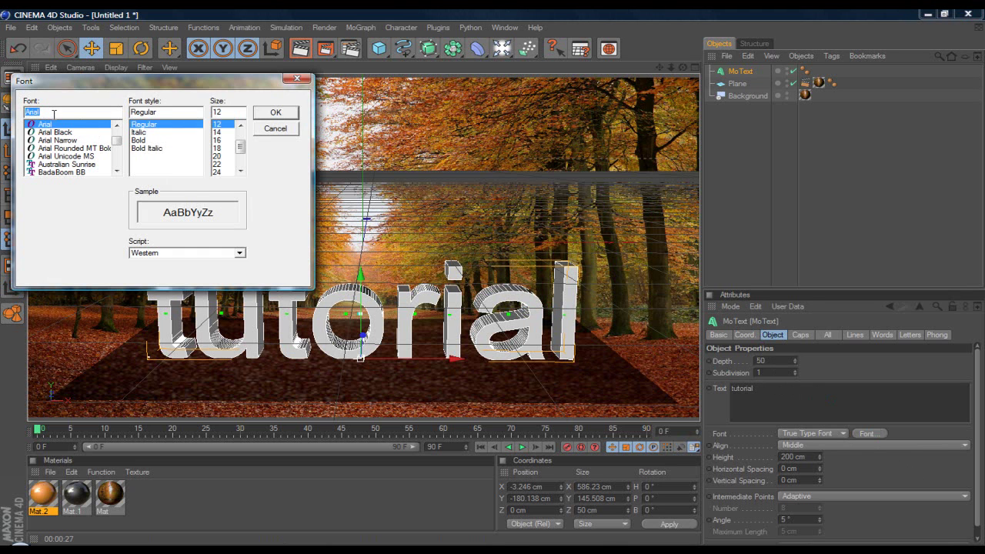
Switch the text font to Bebas and set its height to 100 cm
key("BackSpace")
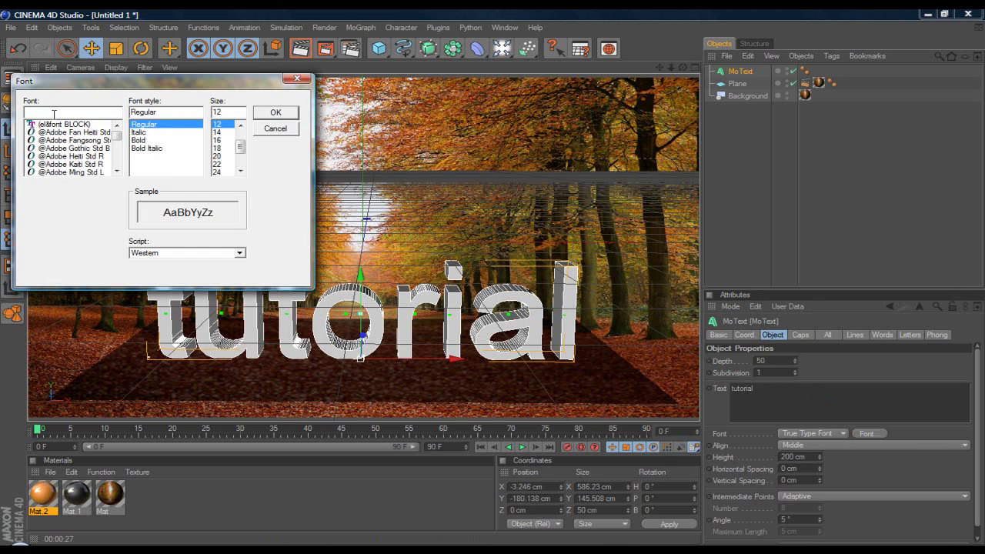
type("beb")
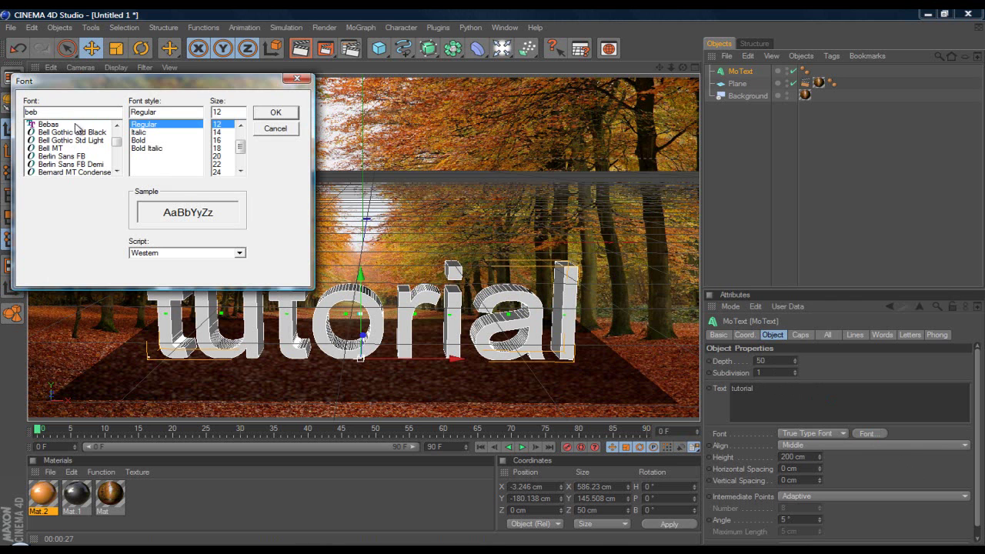
left_click(57, 125)
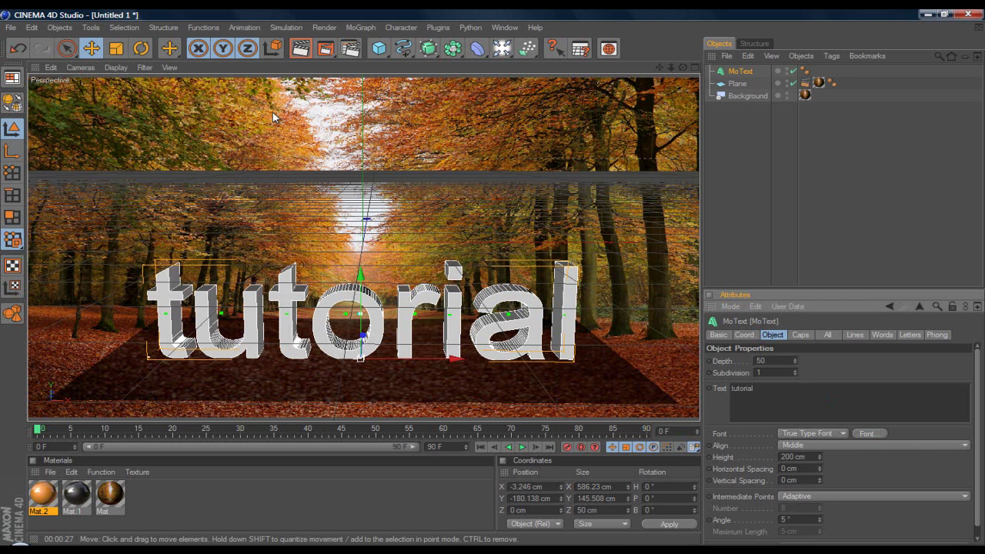
left_click(275, 114)
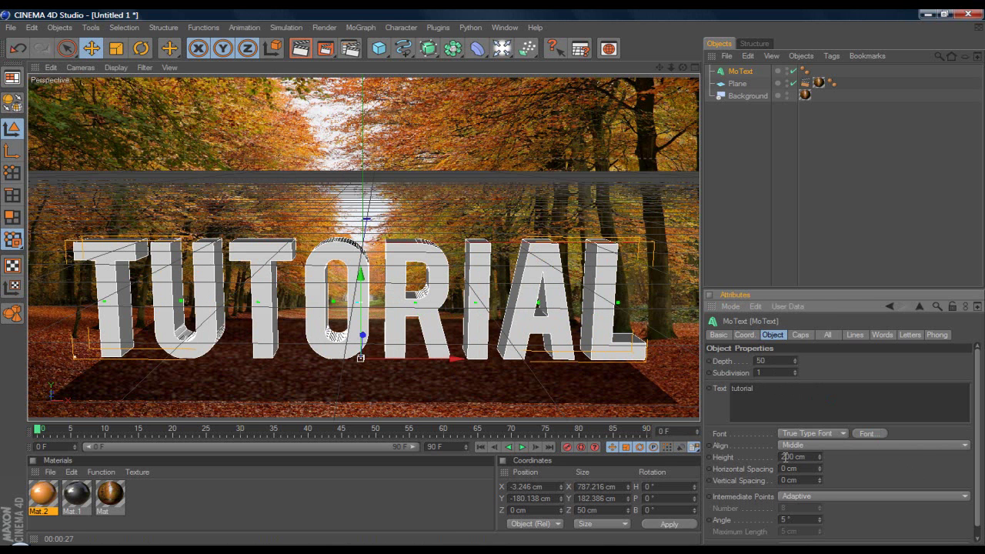
type("100")
key("Return")
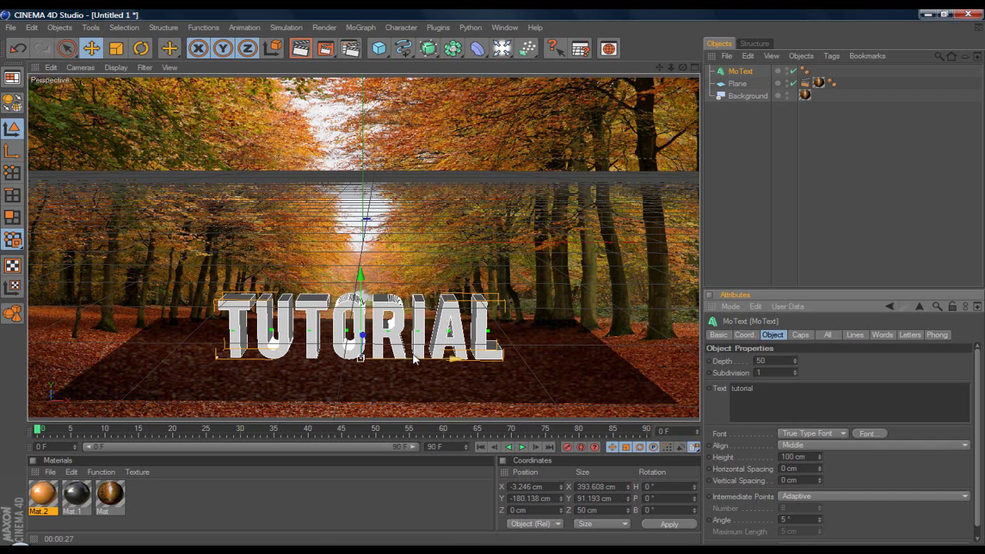
key("r")
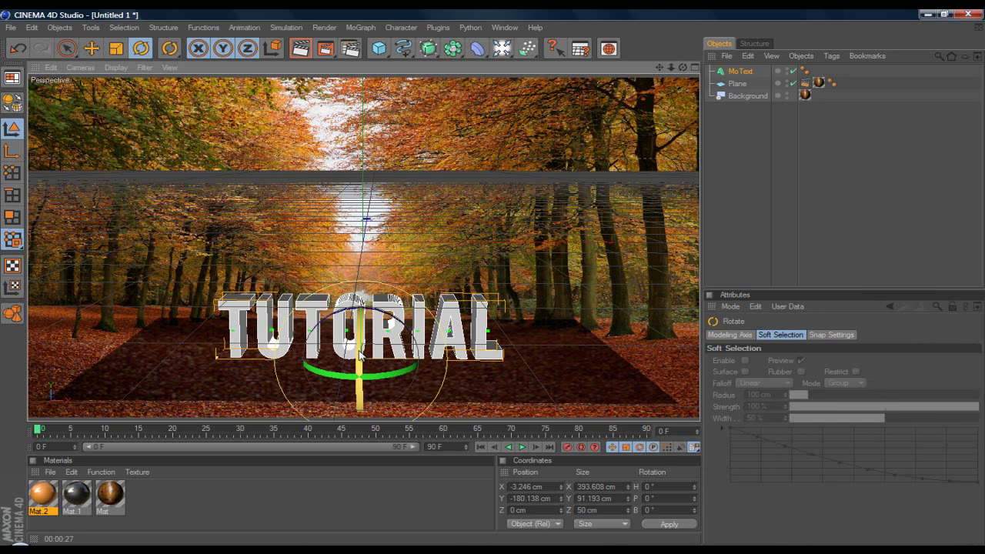
Tilt the TUTORIAL text to a pitch of about −1.2°
key("e")
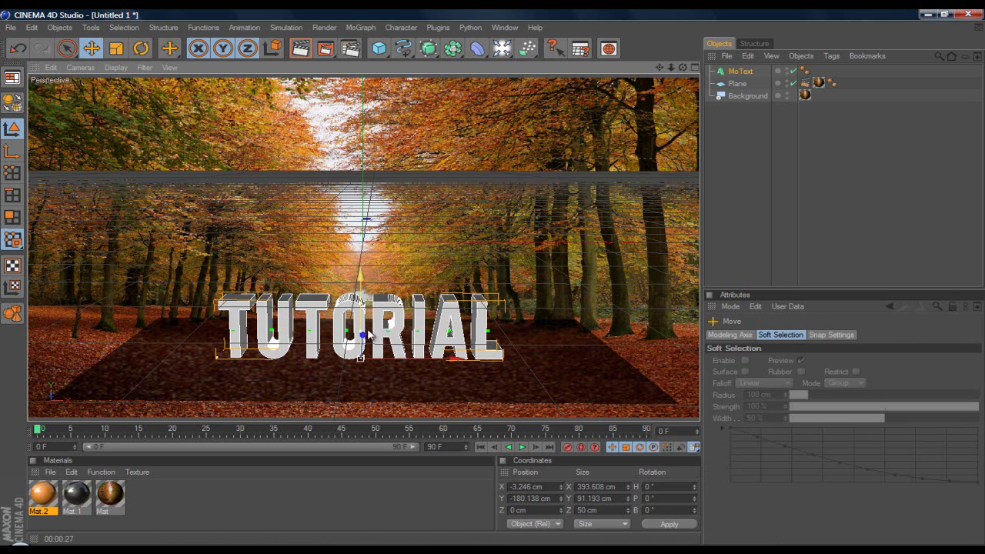
key("r")
left_click_drag(359, 332, 356, 331)
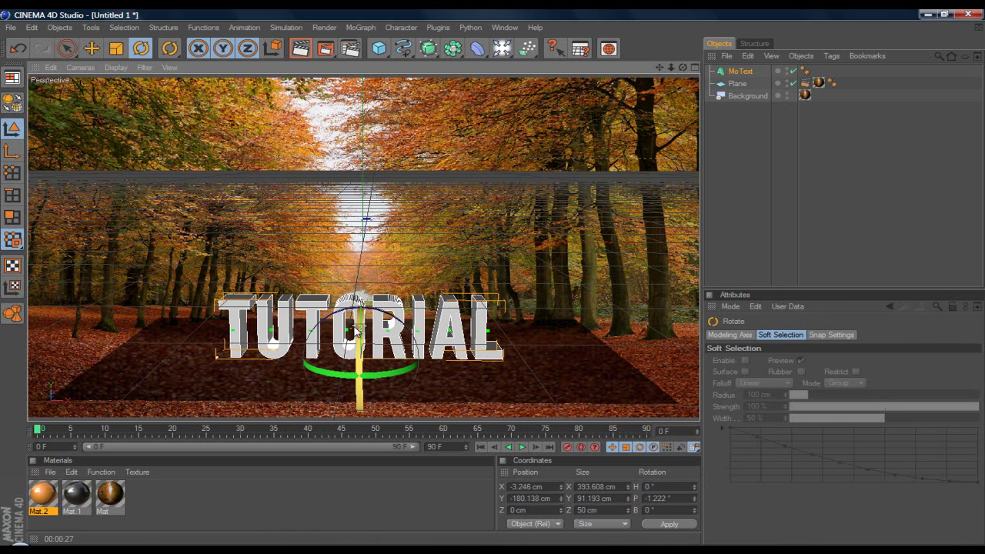
Drop Mat.2 and Mat.1 onto the TUTORIAL MoText and set Mat.1's tag Selection to C1
key("e")
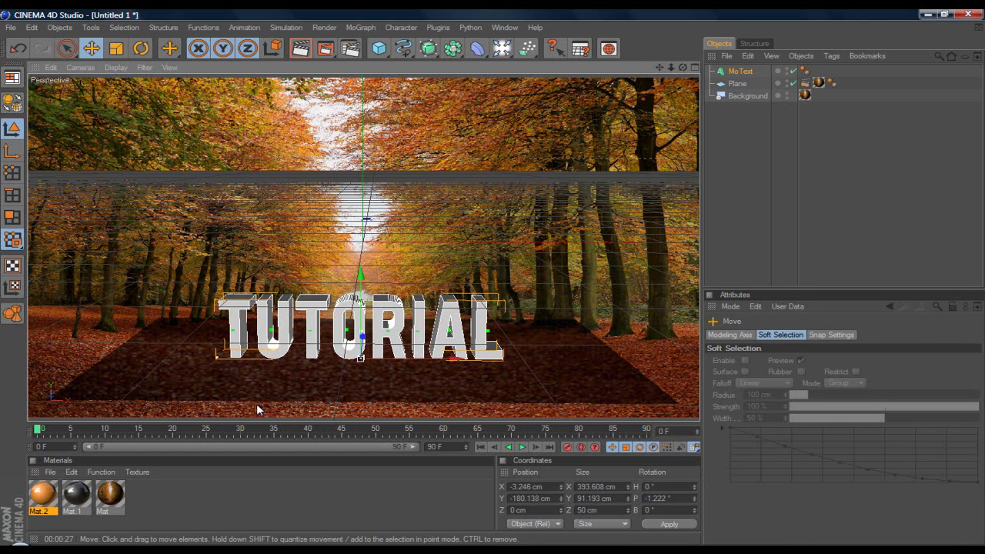
left_click_drag(44, 495, 235, 352)
left_click_drag(75, 496, 237, 352)
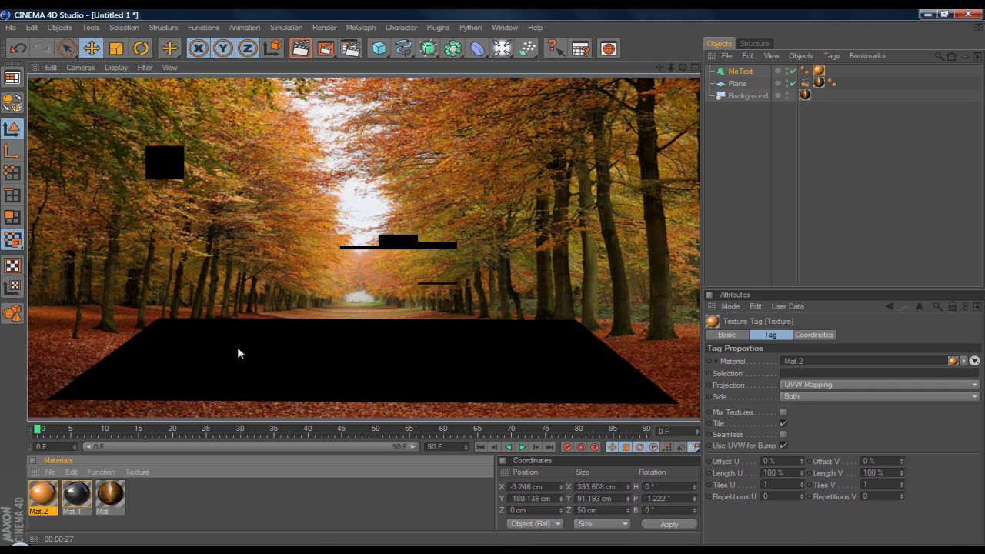
left_click_drag(237, 348, 237, 348)
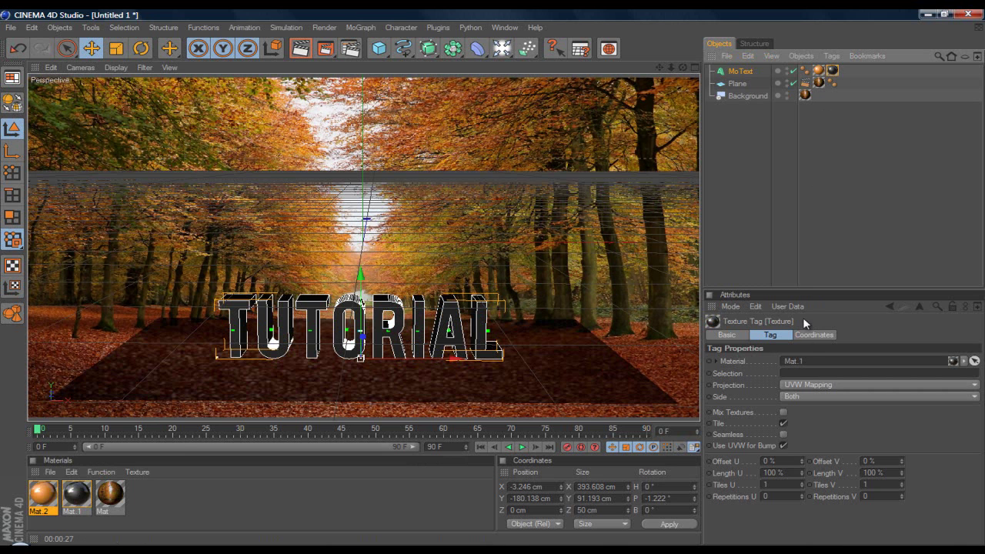
left_click(805, 374)
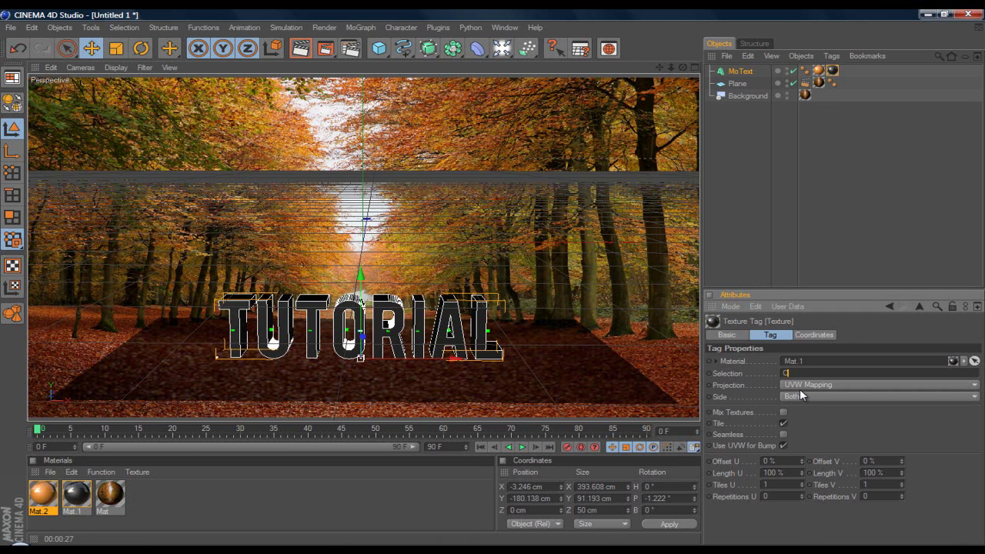
key("Return")
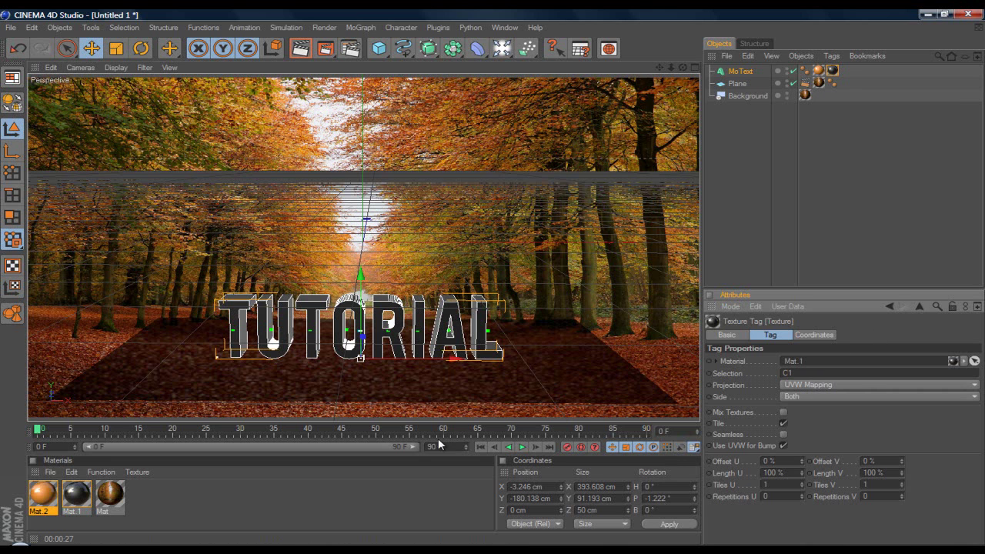
Select the TUTORIAL MoText and set both Start and End caps to Fillet Cap
left_click(368, 486)
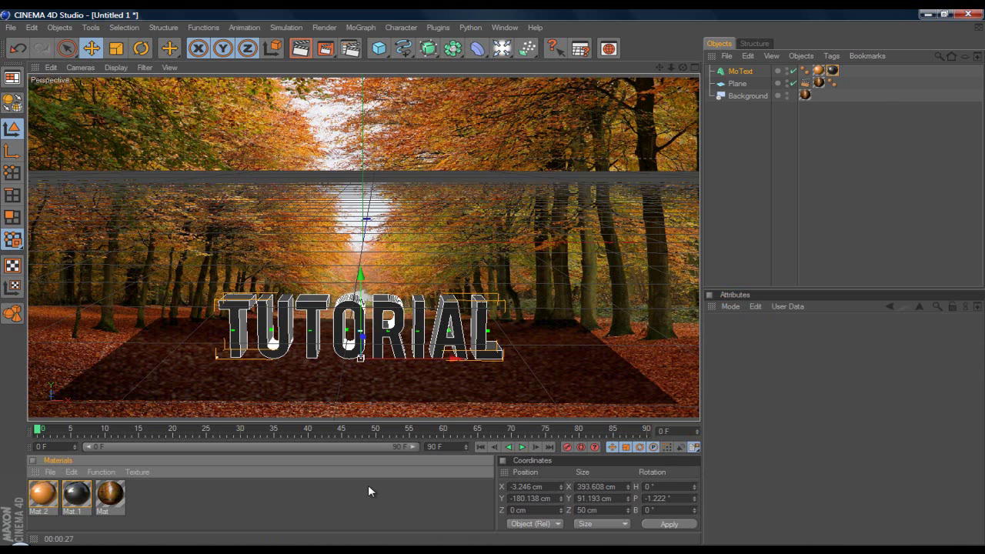
left_click(333, 409)
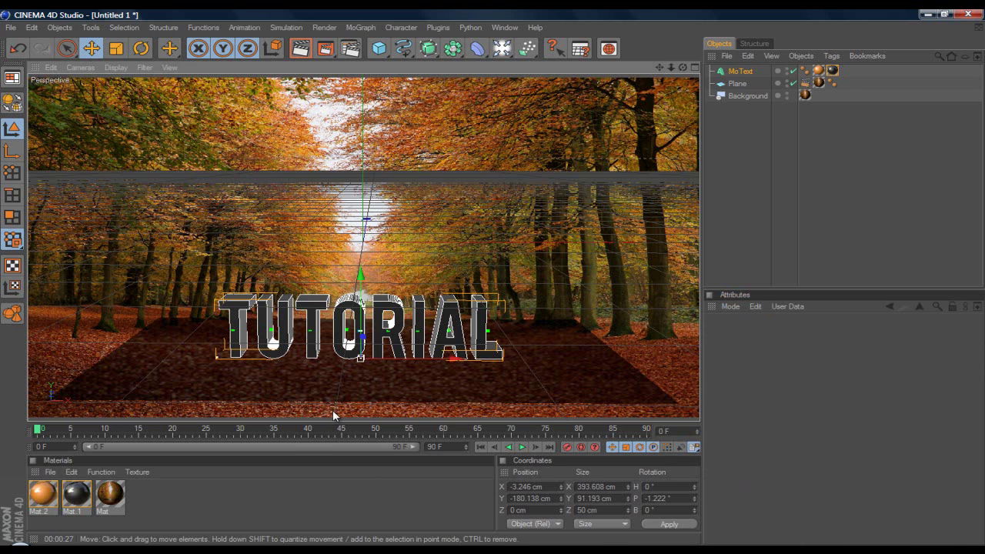
left_click(358, 356)
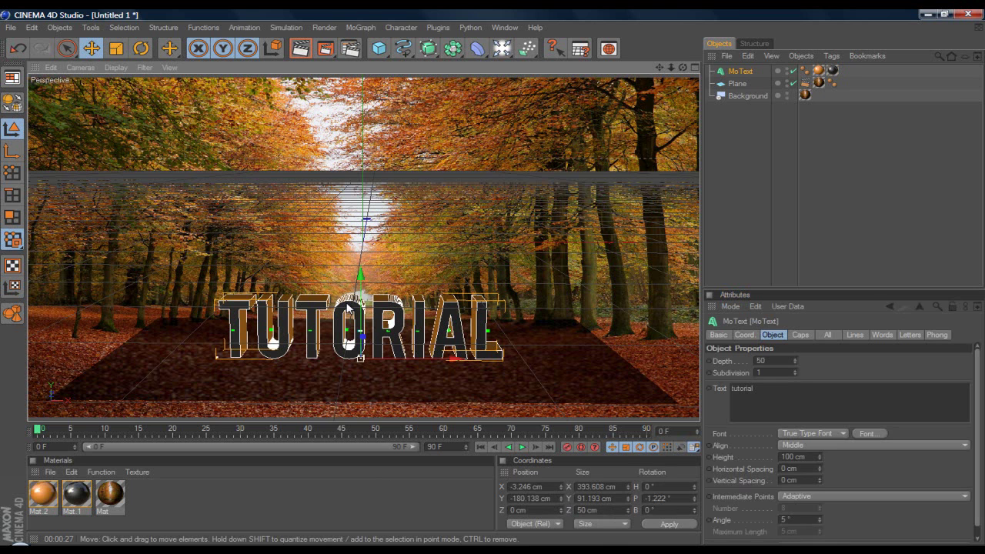
left_click(799, 336)
left_click(799, 362)
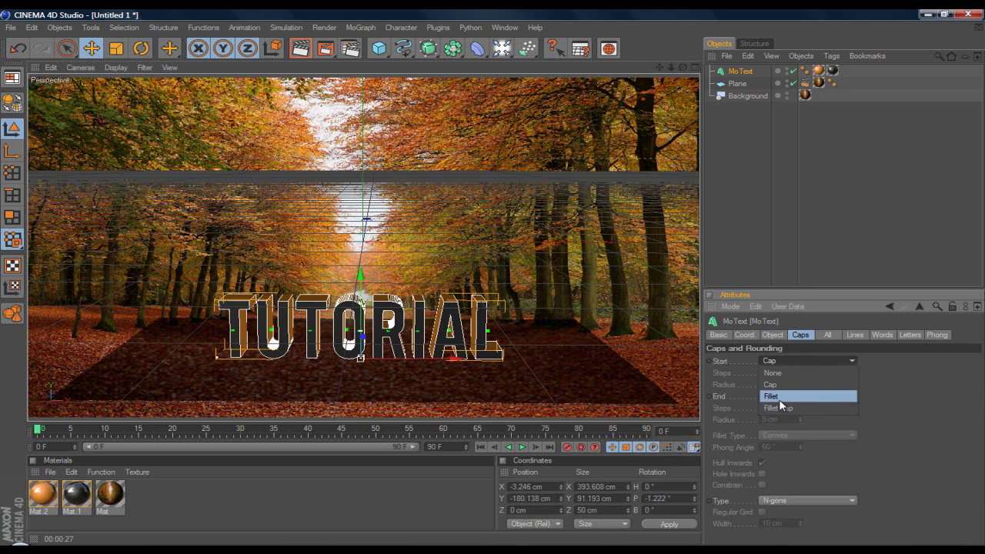
left_click(779, 396)
left_click(781, 395)
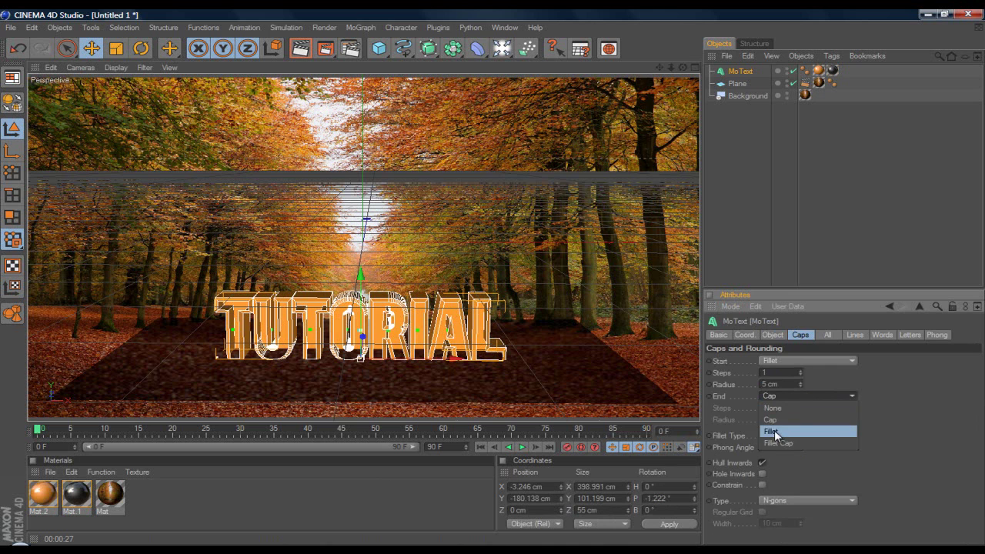
left_click(774, 430)
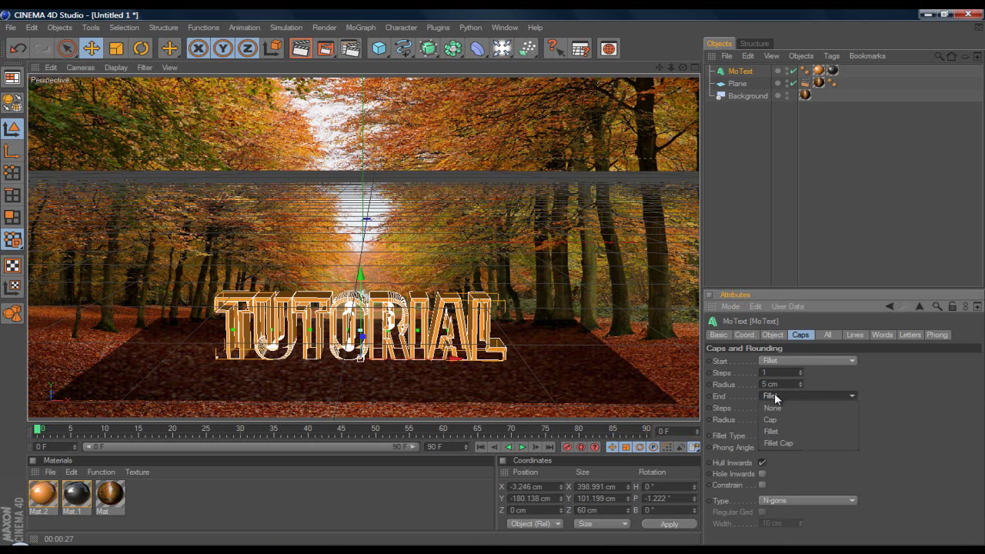
left_click(774, 394)
left_click(780, 440)
left_click(793, 360)
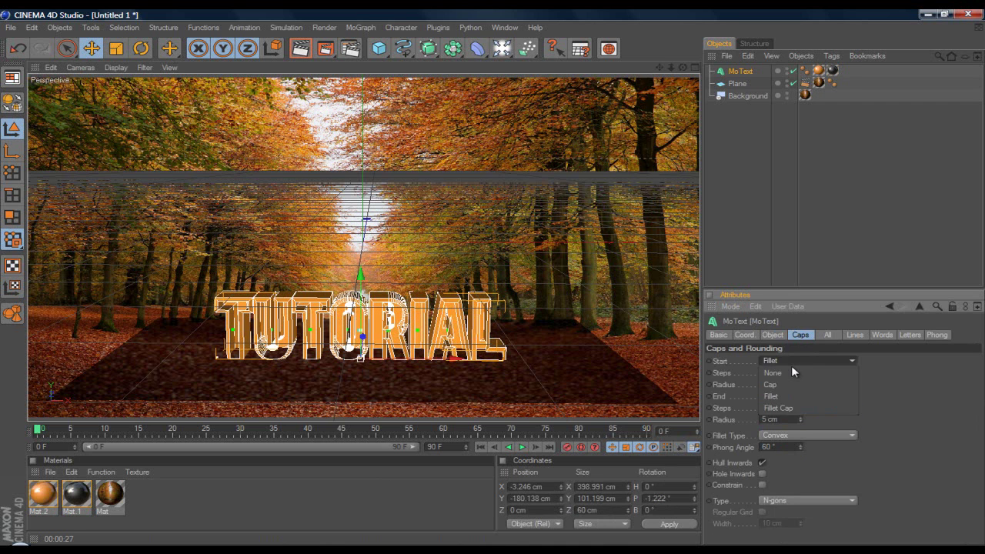
left_click(786, 410)
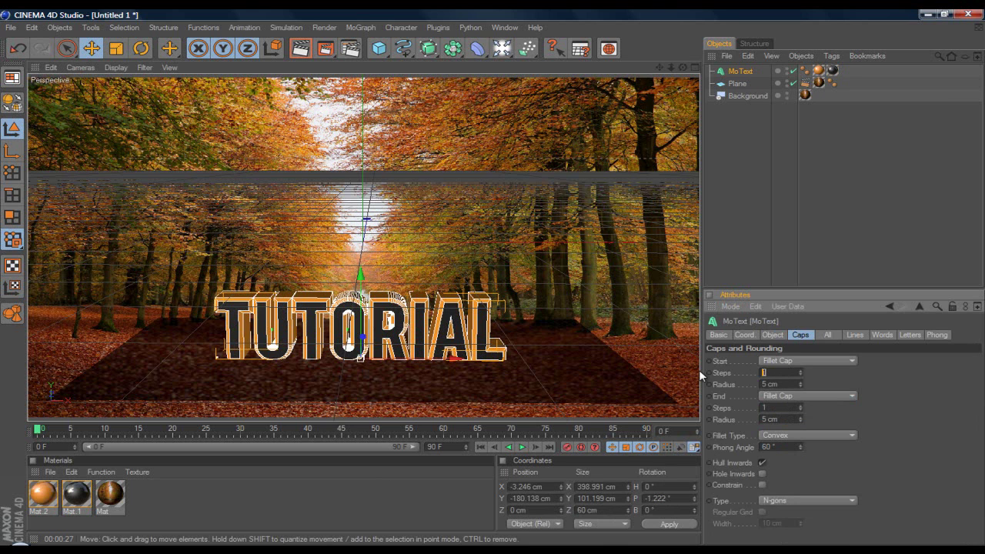
Give the fillet caps 5 steps and a 2 cm radius
type("5")
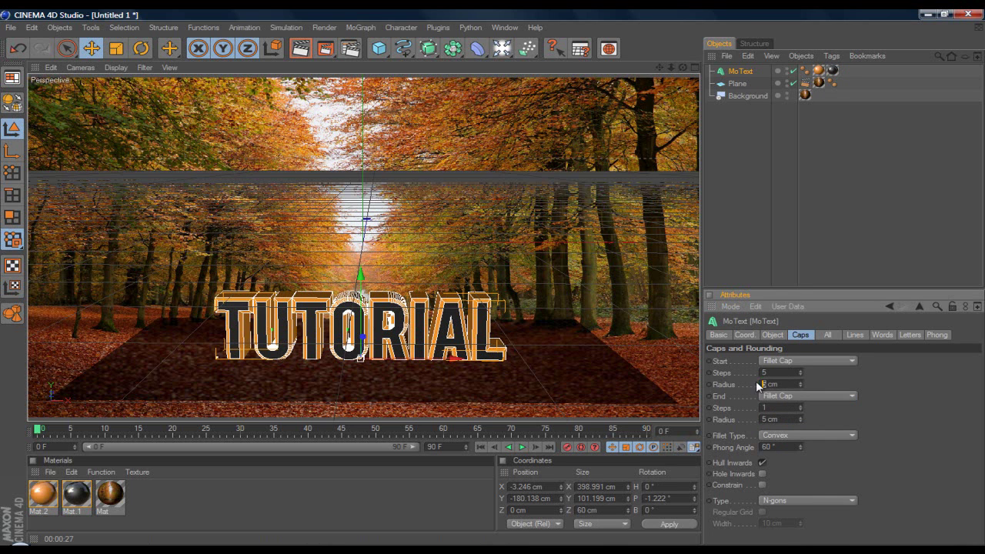
type("2")
double_click(766, 408)
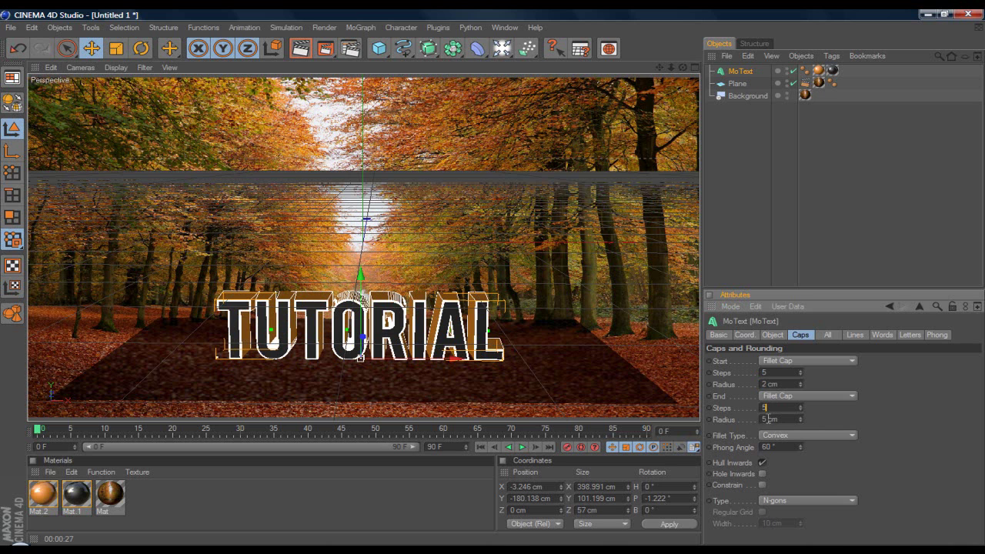
type("2")
key("Return")
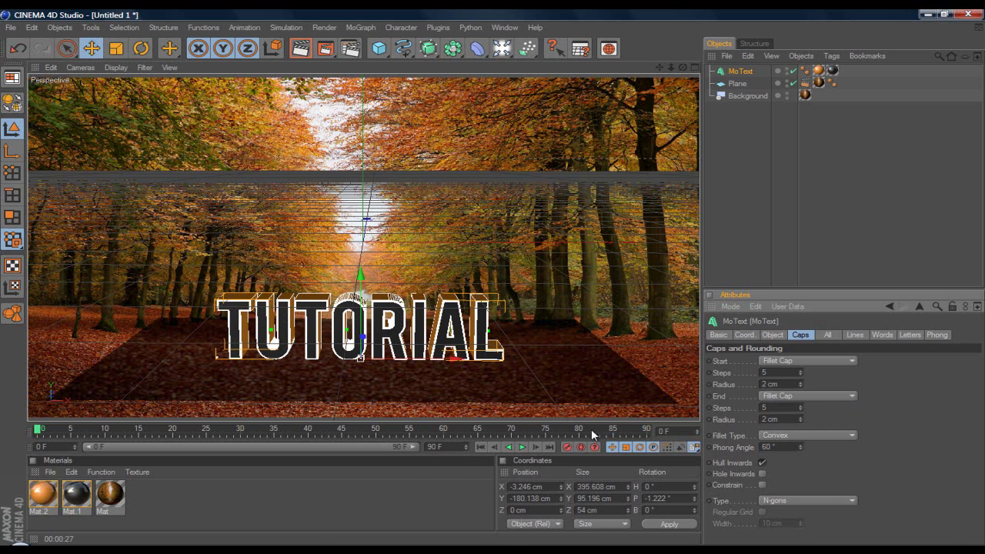
left_click(377, 492)
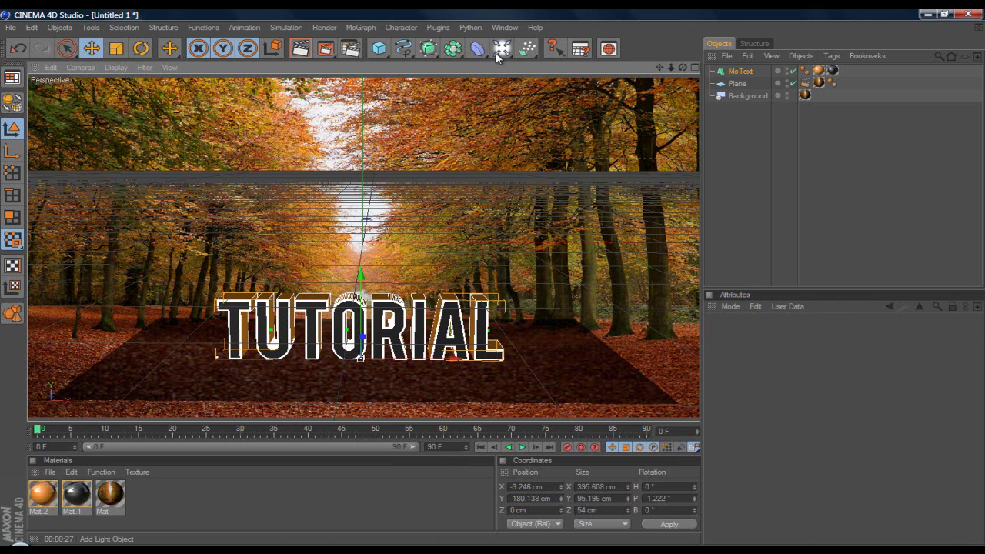
Add a Light and move it forward and up to Y 183.944 cm, Z −566.135 cm
left_click_drag(497, 57, 543, 63)
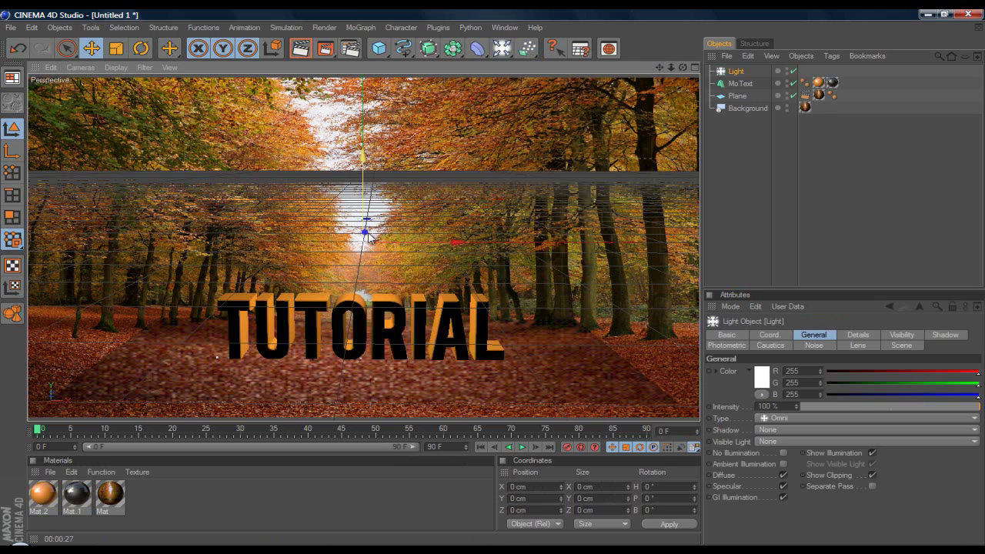
left_click_drag(368, 236, 491, 277)
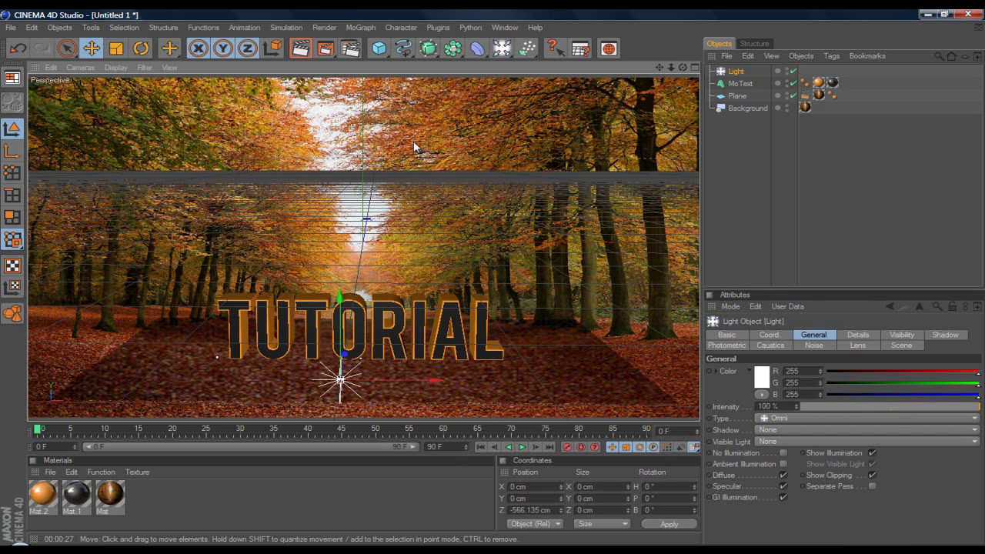
left_click_drag(493, 270, 492, 275)
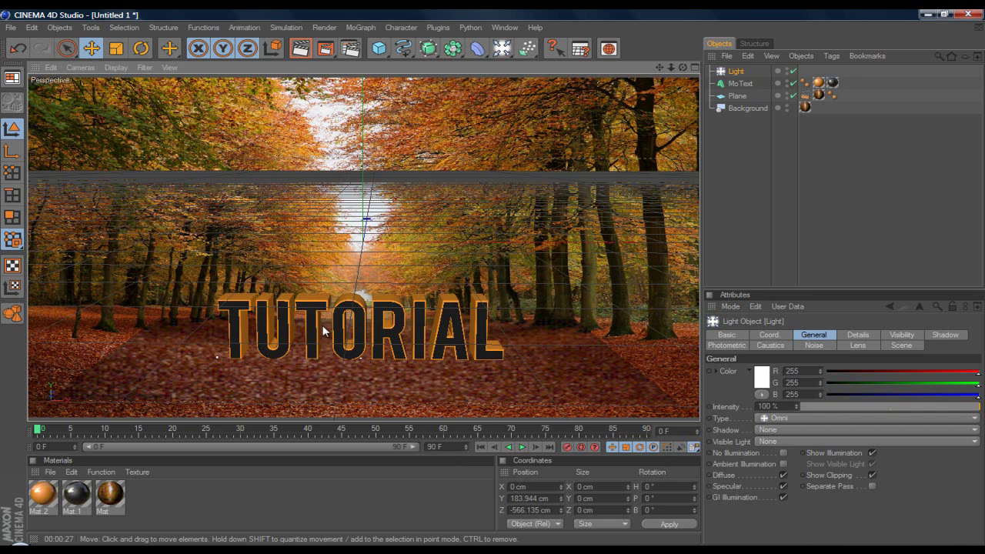
Render the active view to preview the lit TUTORIAL text on the forest background
left_click(300, 49)
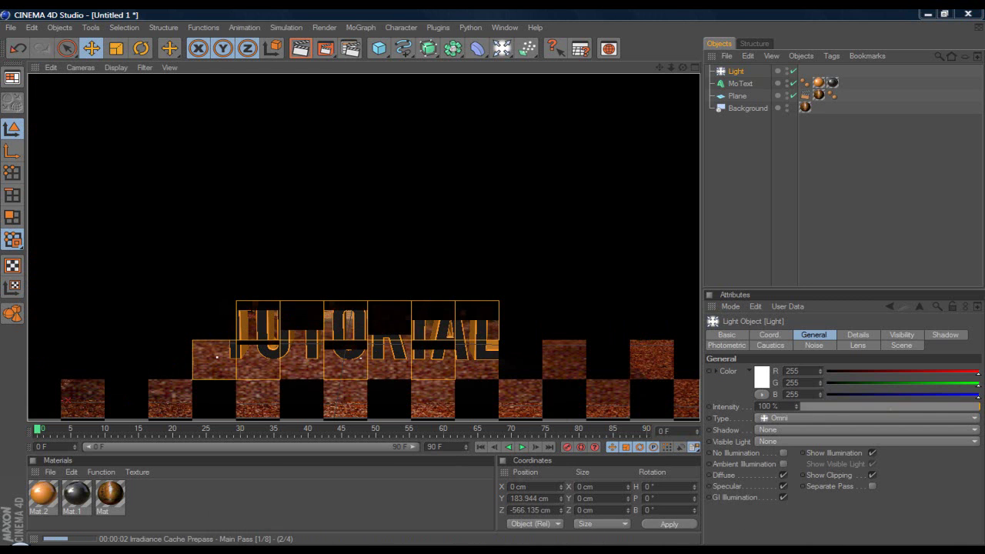
left_click(919, 548)
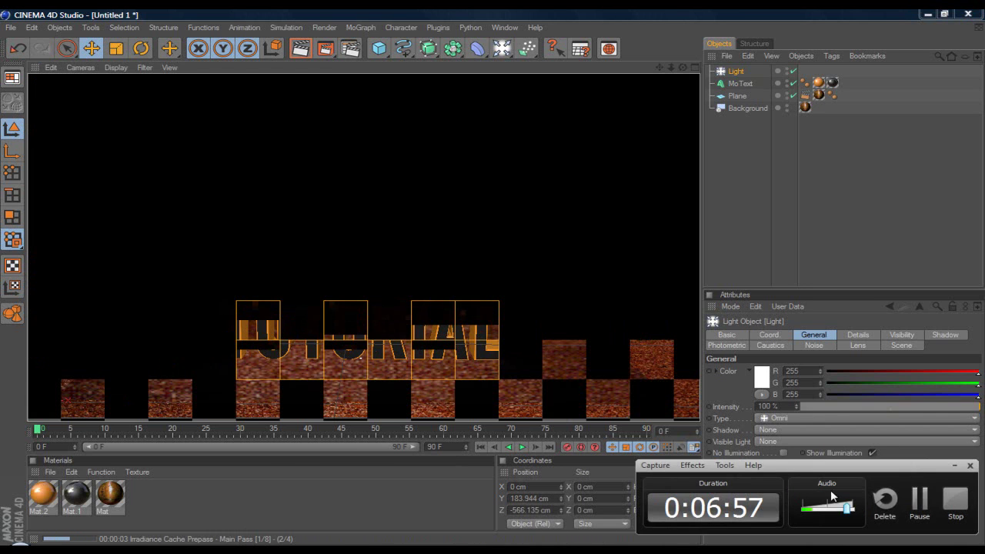
left_click(919, 502)
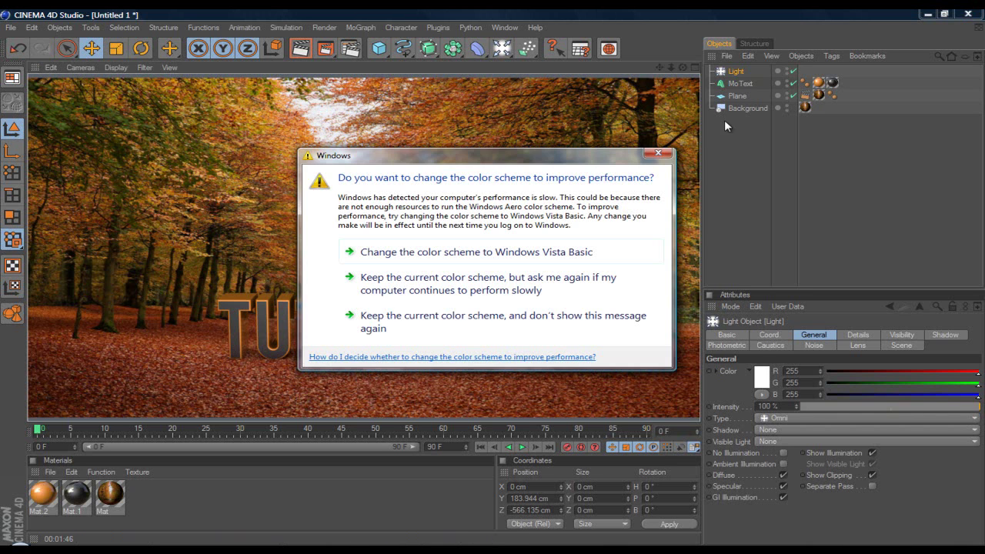
Set the light's shadow type to Shadow Maps (Soft) with 90% density
left_click(654, 151)
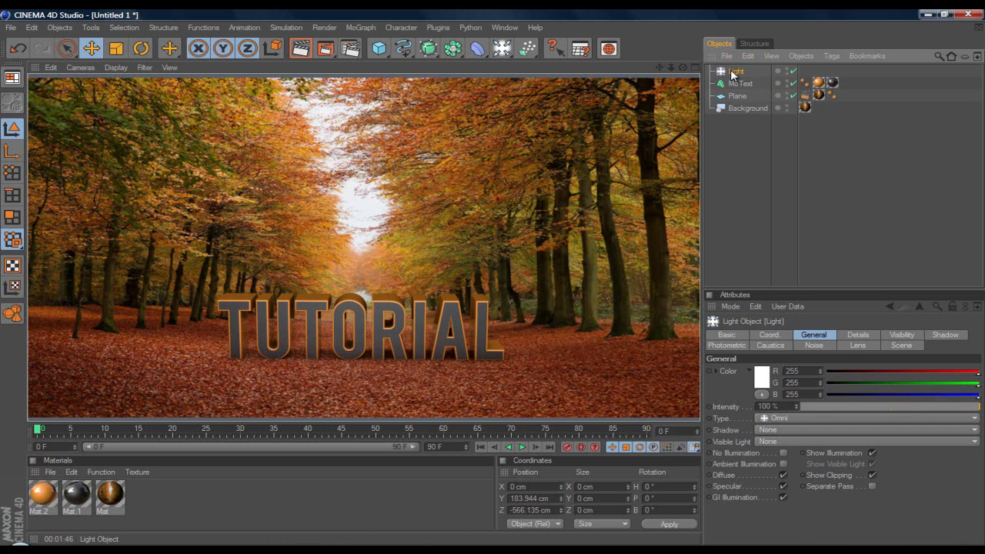
left_click(938, 336)
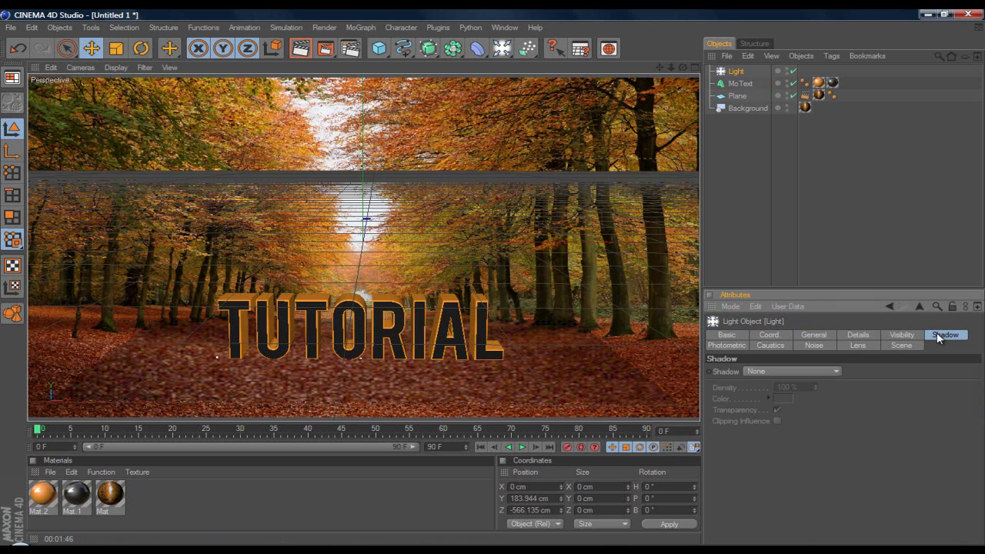
left_click(771, 372)
left_click(778, 394)
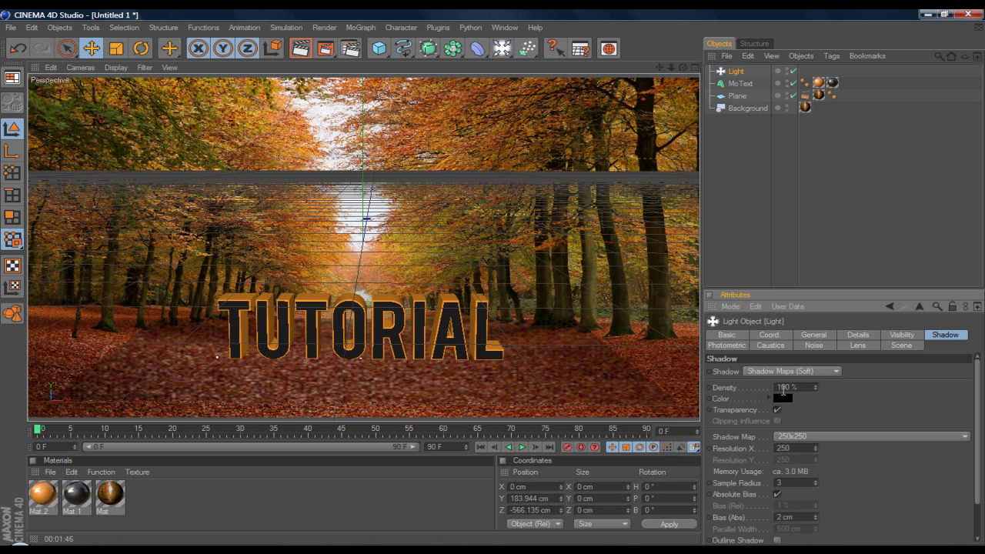
double_click(783, 388)
type("90")
key("Return")
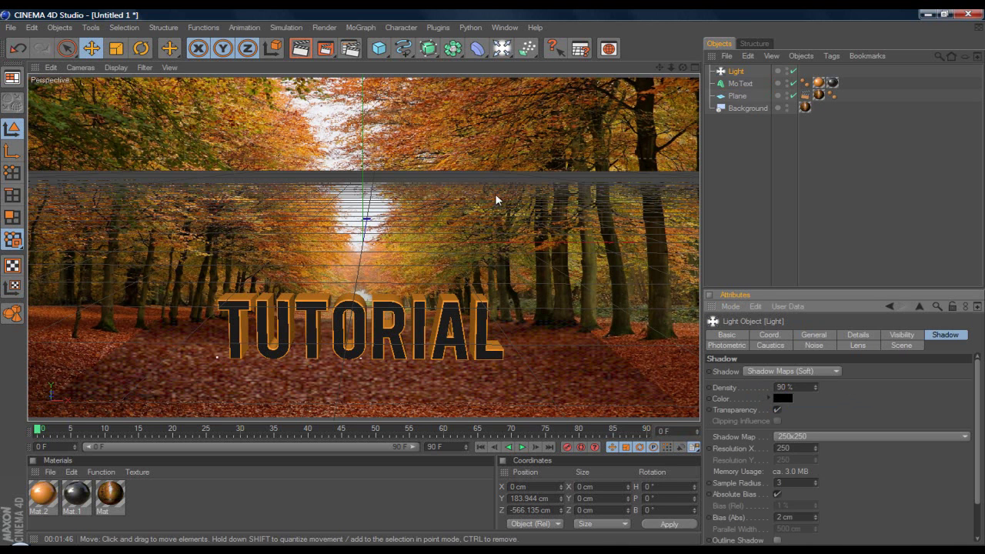
Render the active view showing the TUTORIAL text's soft shadow on the road
left_click(301, 51)
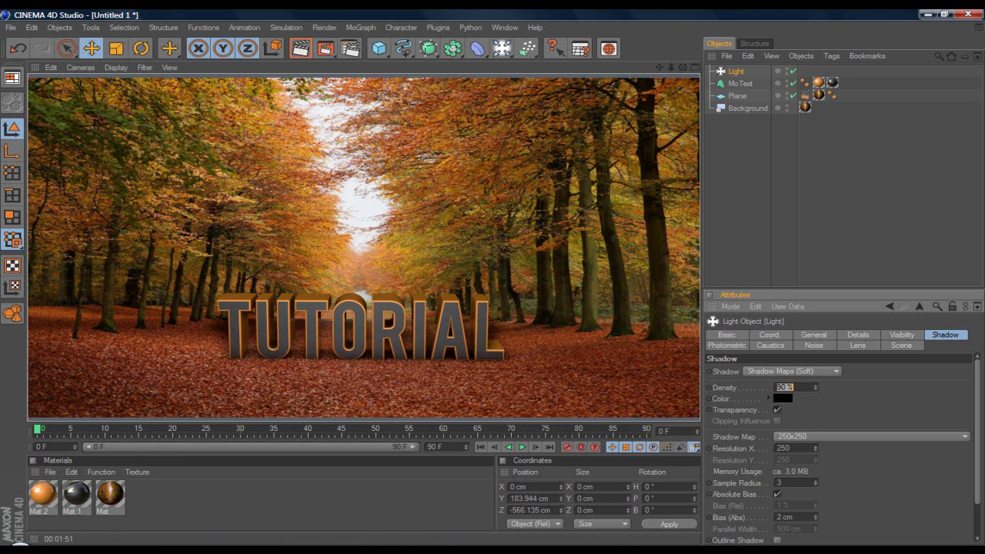
key("super")
Open the 'random' image from Pictures > Banish PS in the photo viewer
left_click(204, 314)
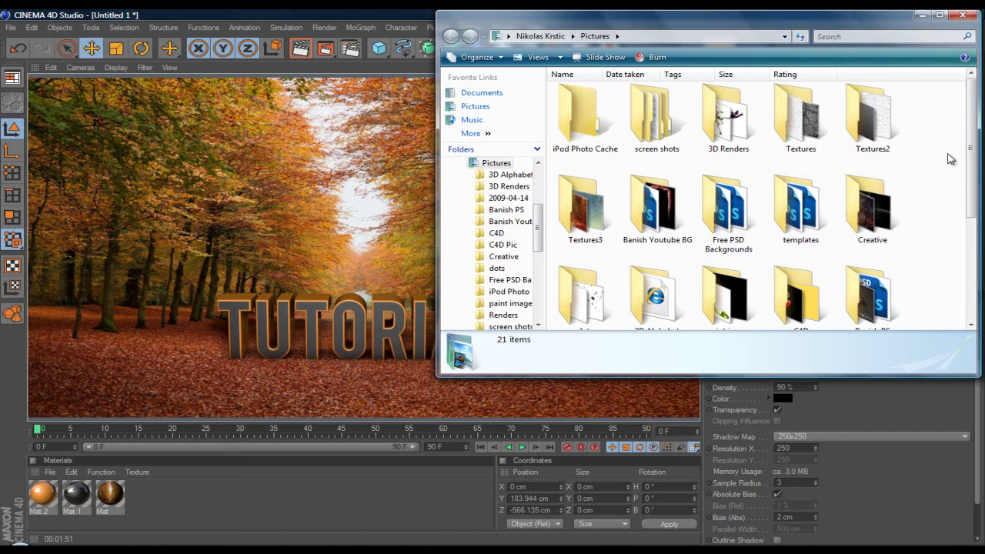
scroll(923, 193, "down", 2)
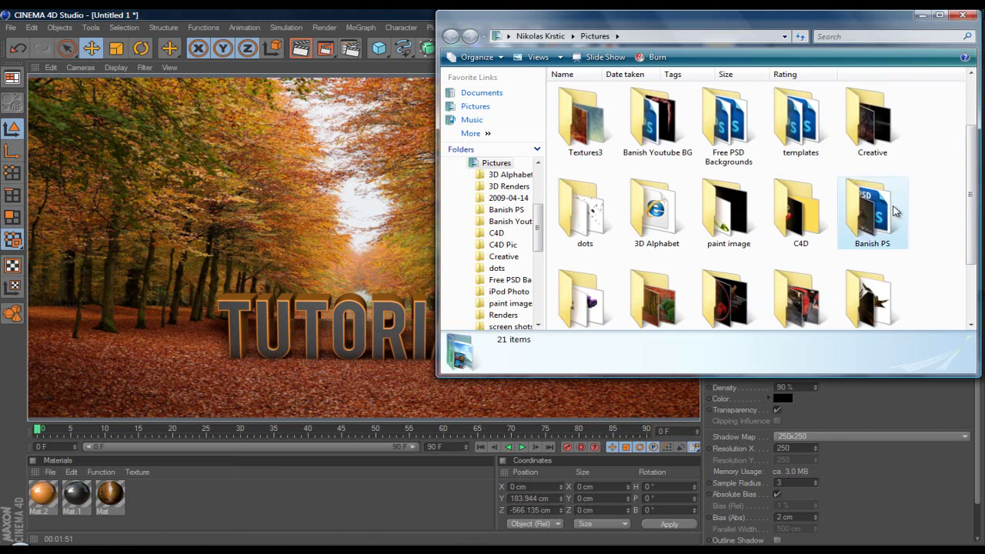
double_click(873, 208)
scroll(966, 137, "down", 5)
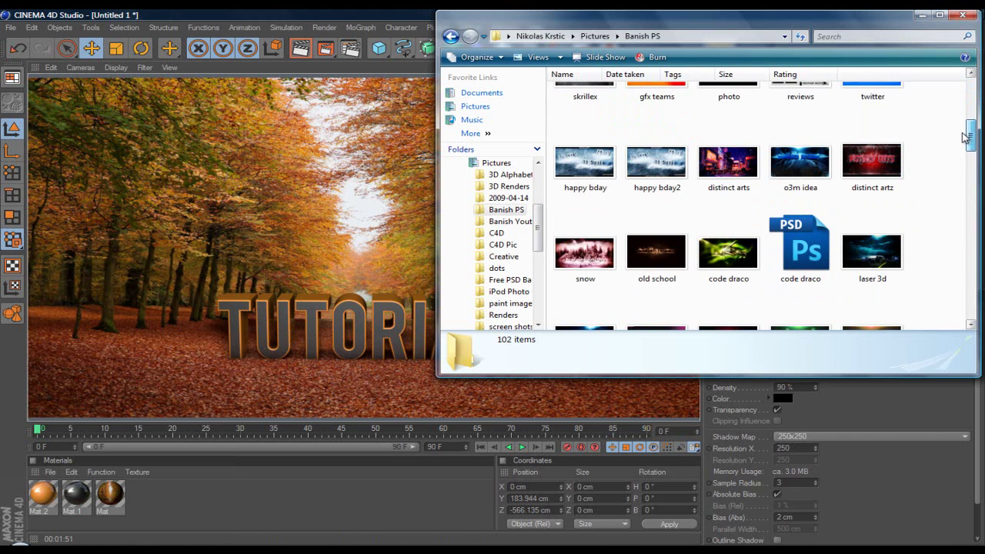
scroll(966, 137, "down", 5)
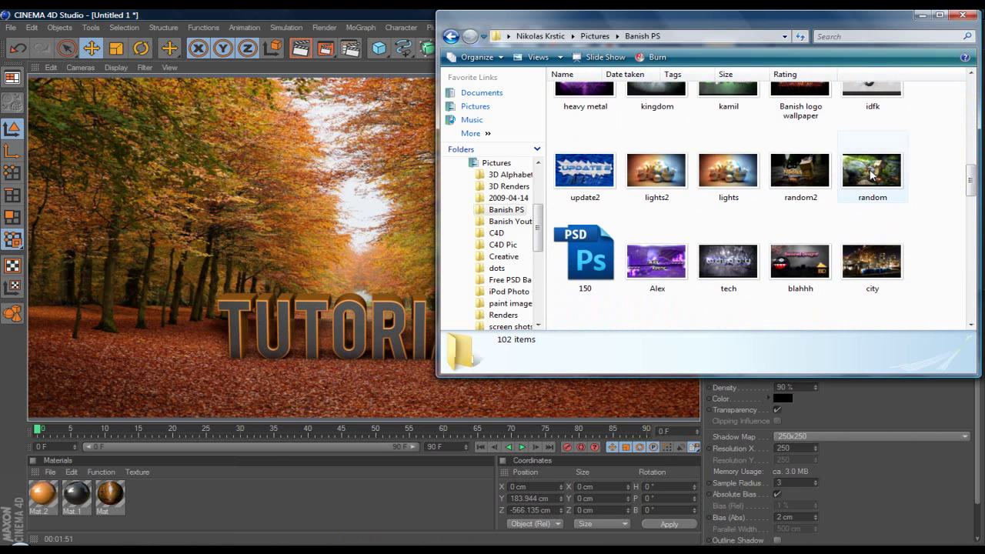
left_click(870, 175)
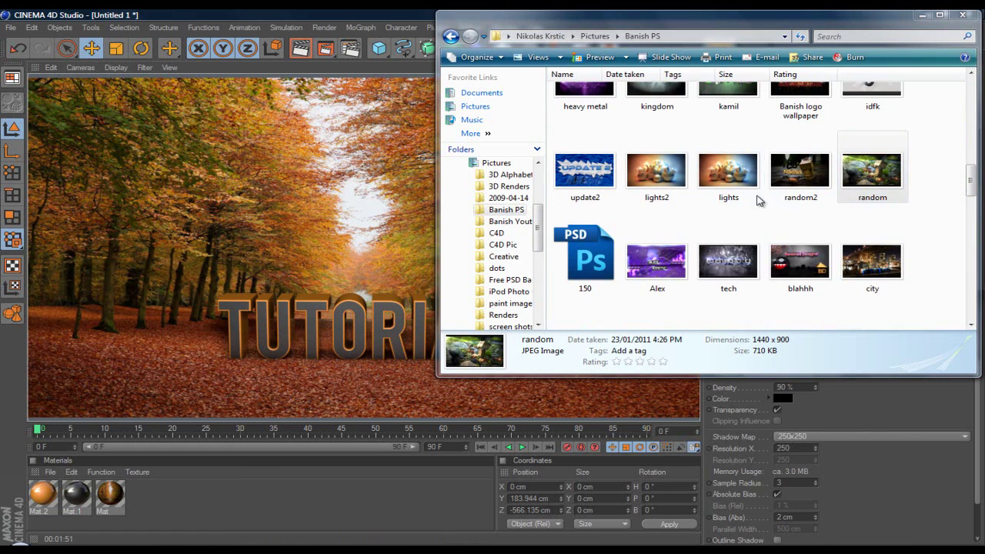
key("Return")
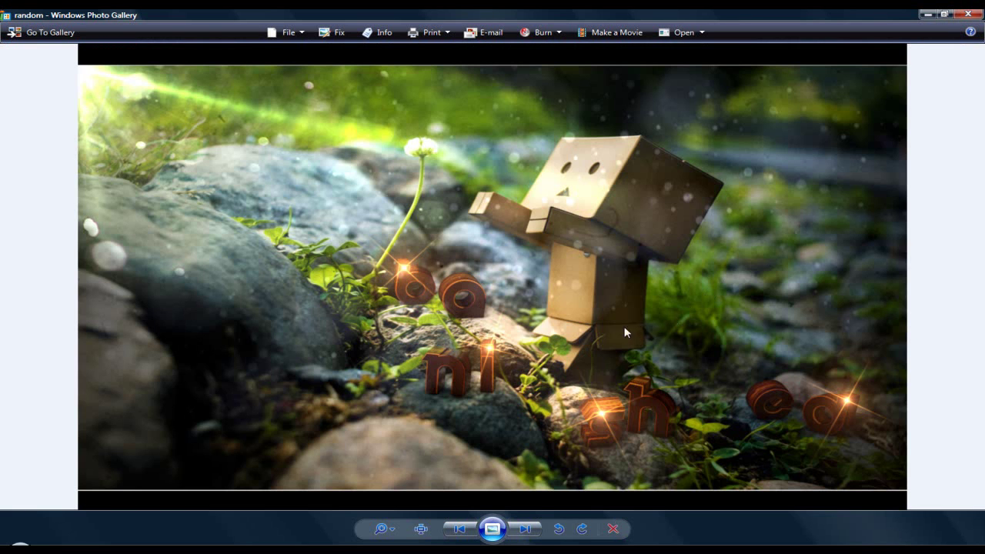
Zoom in on the random image, then close Windows Photo Gallery
left_click(385, 528)
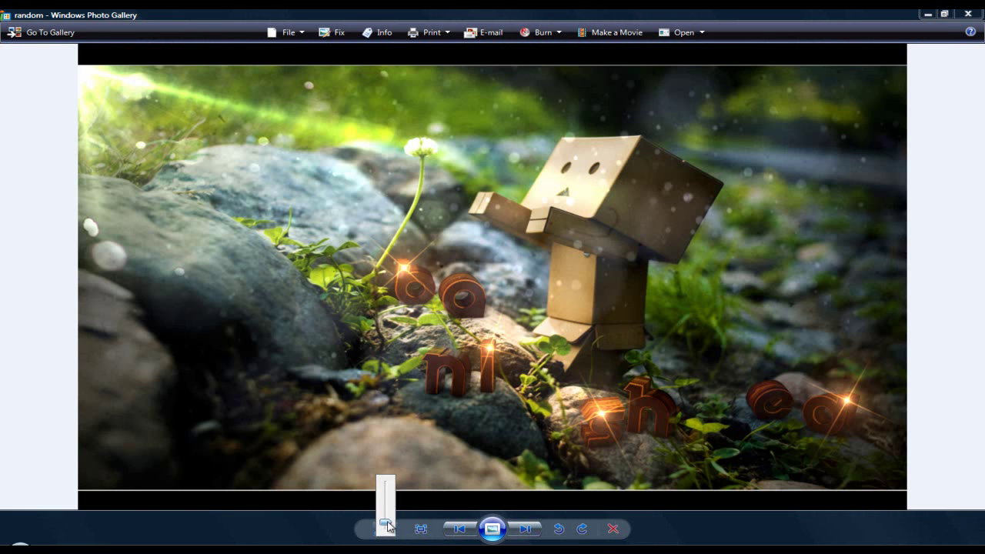
left_click_drag(388, 526, 384, 521)
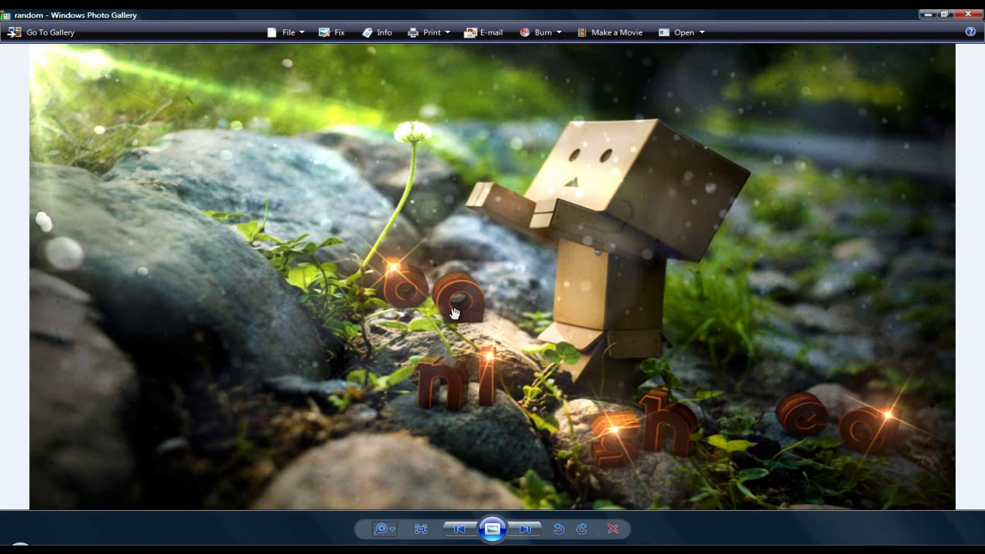
left_click(967, 15)
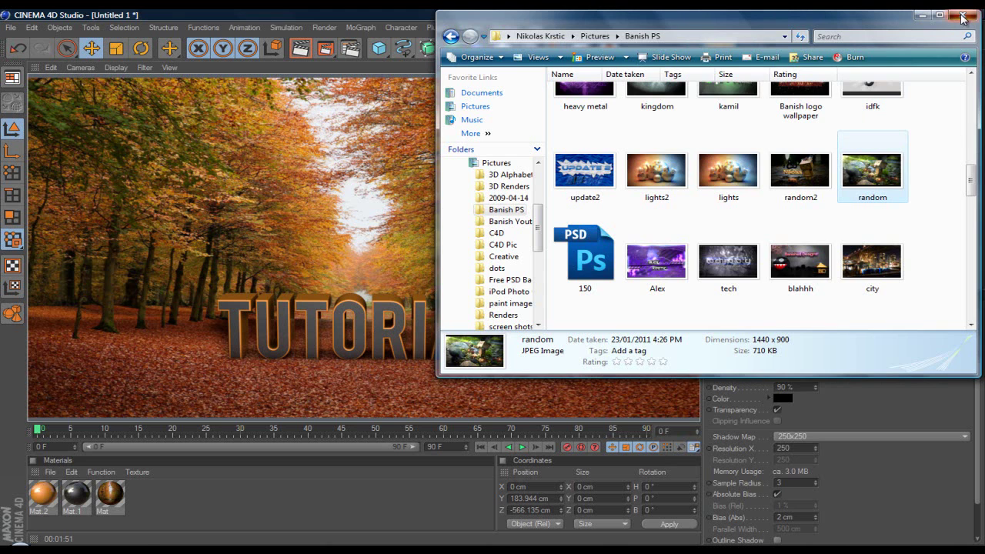
Close the Explorer window to return to the Cinema 4D TUTORIAL scene
left_click(963, 16)
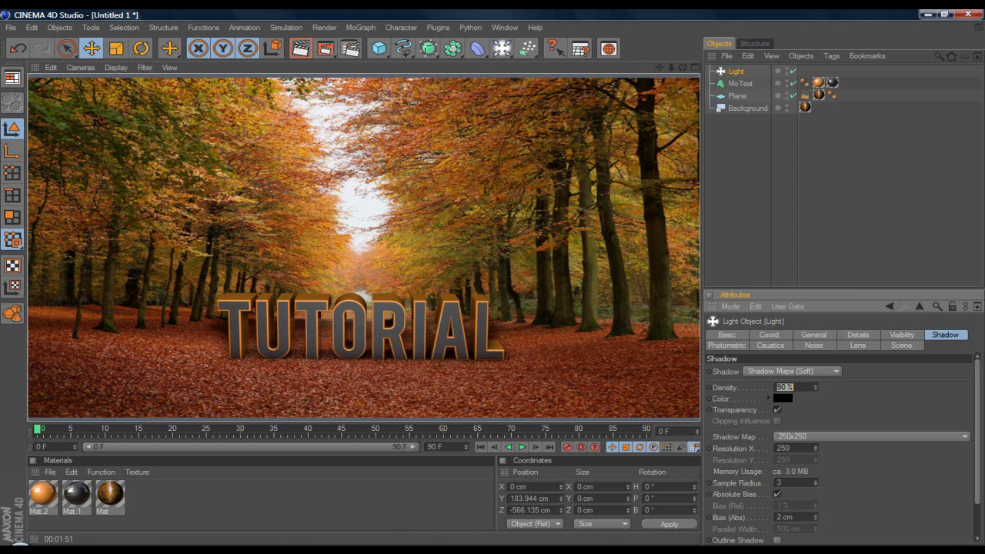
key("F9")
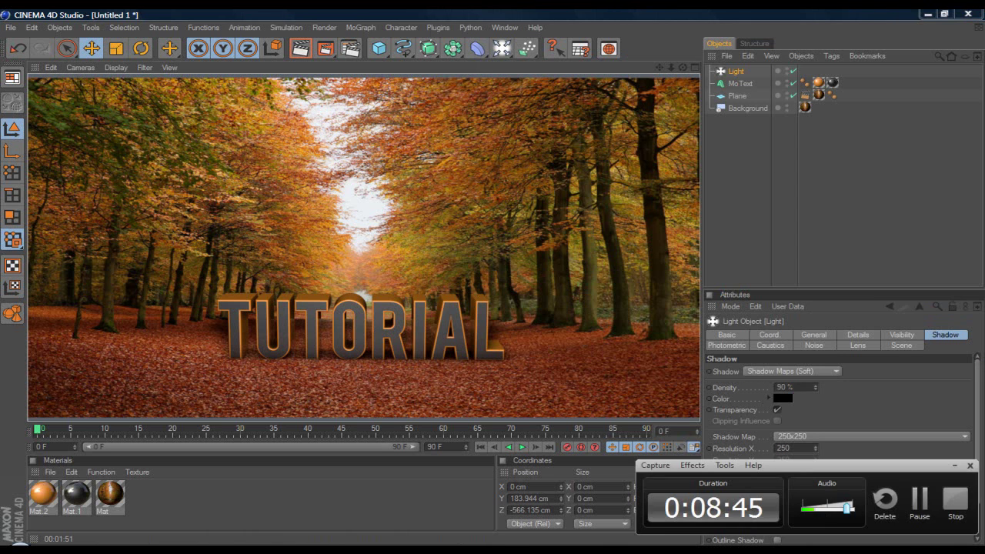